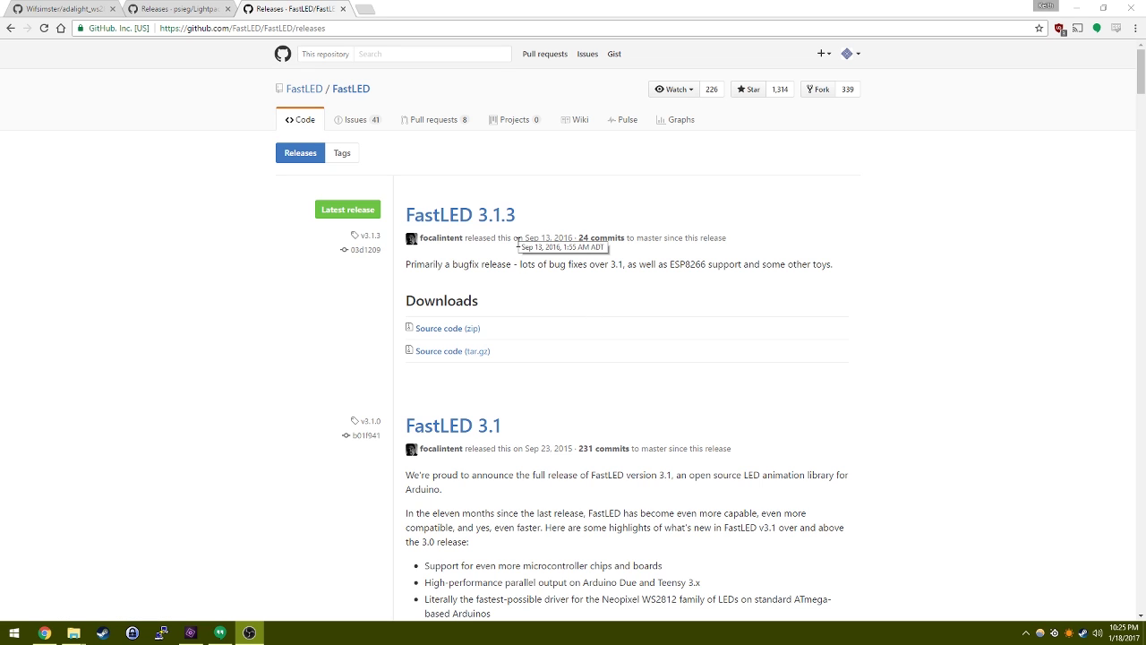
# Download the FastLED 3.1.3 source code zip from its GitHub release page
pyautogui.click(466, 329)
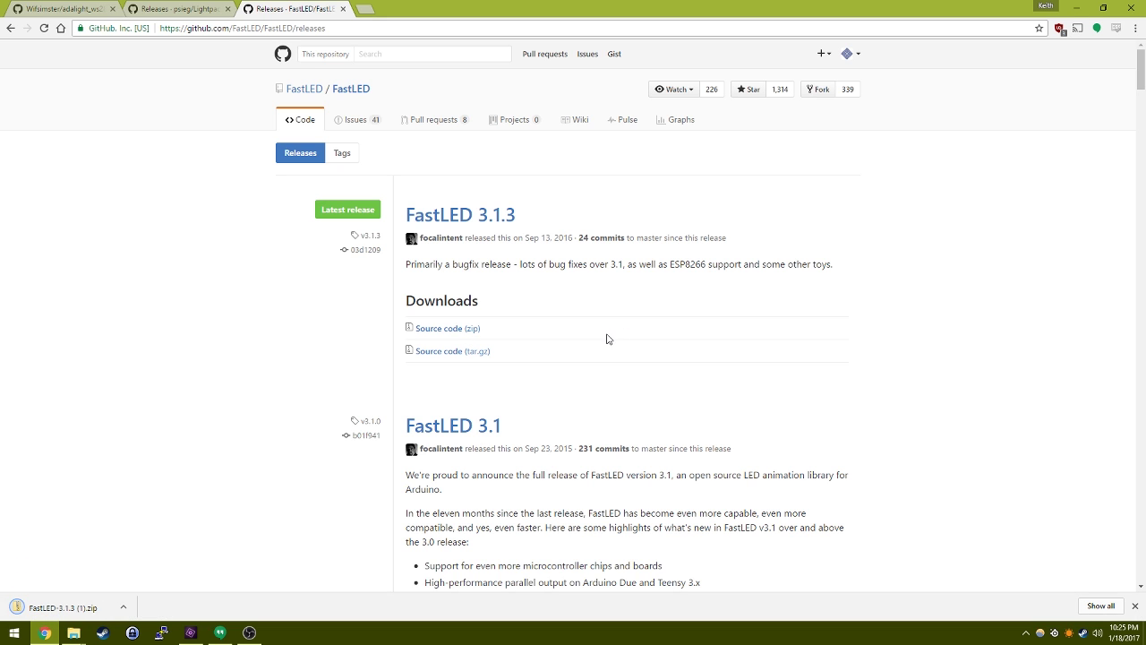
# Copy the FastLED-3.1.3 folder out of the downloaded zip
pyautogui.click(84, 606)
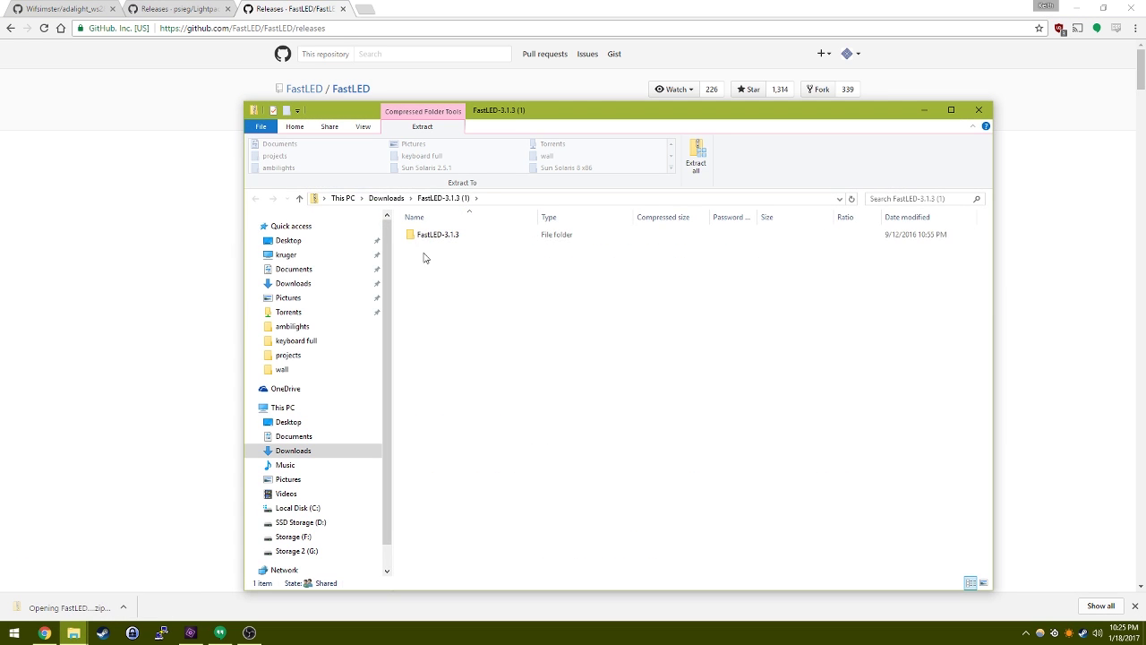
pyautogui.click(421, 237)
pyautogui.rightClick(421, 237)
pyautogui.click(461, 291)
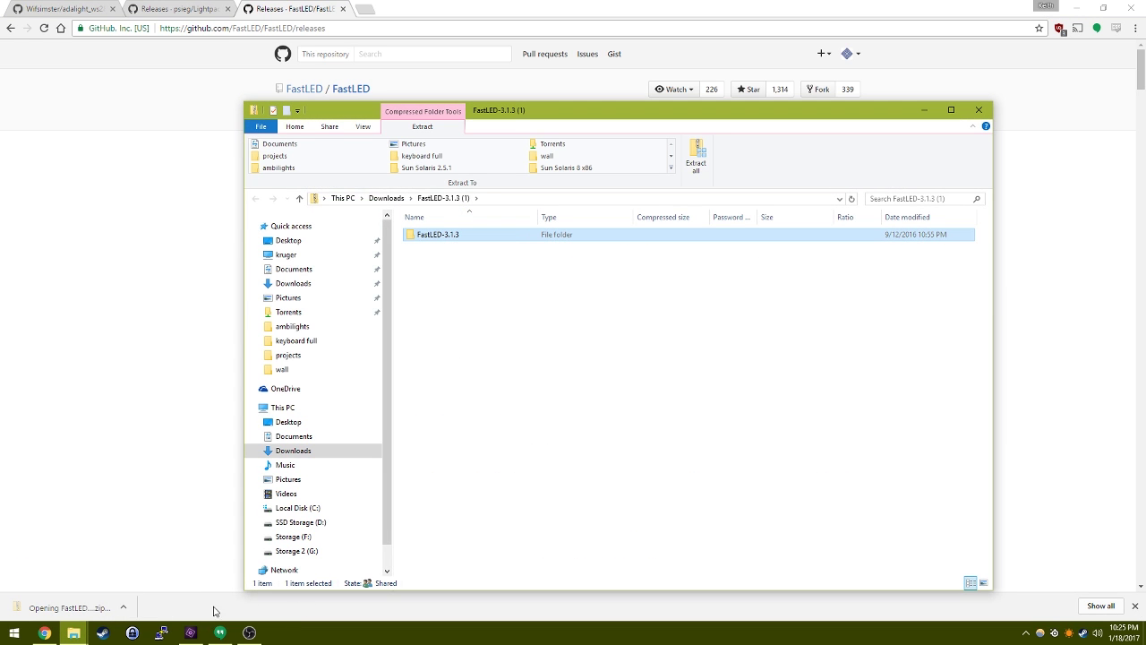
# Confirm FastLED-3.1.3 is in the Arduino 1.8.0 libraries folder, then return to arduino-1.8.0
pyautogui.moveTo(74, 633)
pyautogui.click(161, 564)
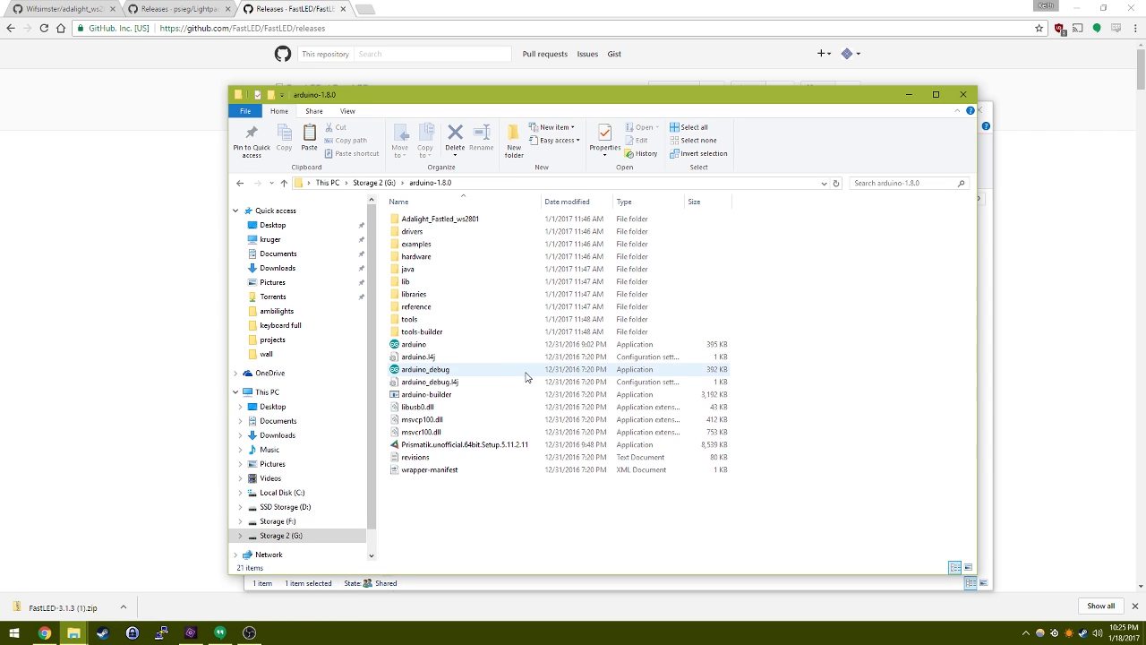
pyautogui.doubleClick(419, 296)
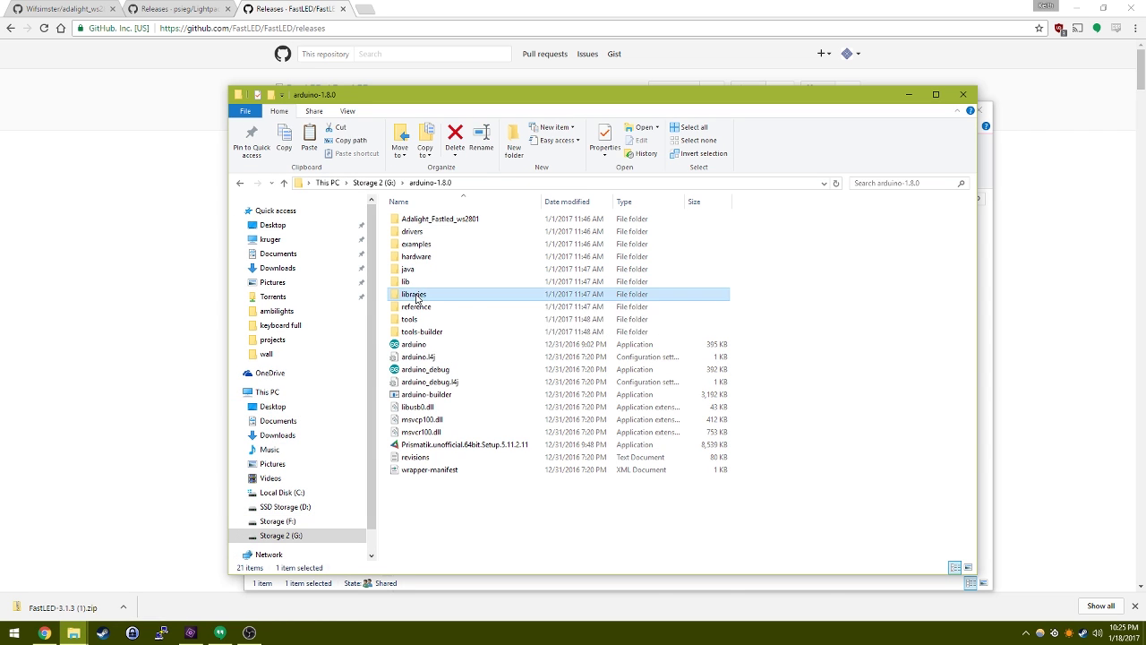
pyautogui.rightClick(477, 504)
pyautogui.click(445, 518)
pyautogui.doubleClick(430, 282)
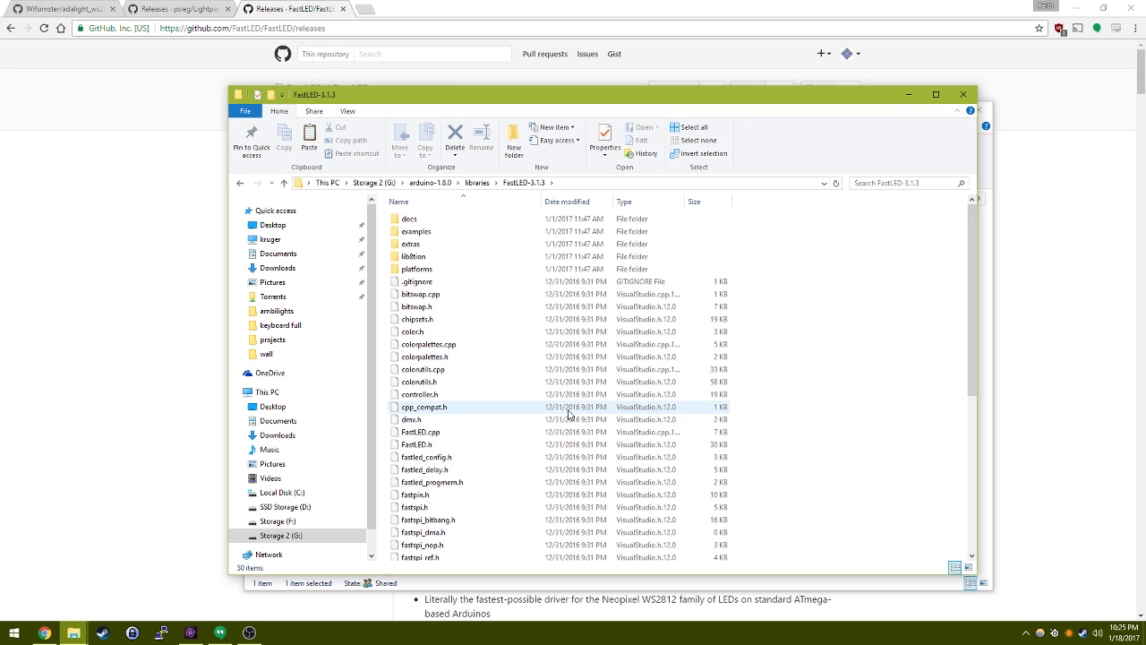
pyautogui.press('BackSpace')
pyautogui.press('BackSpace')
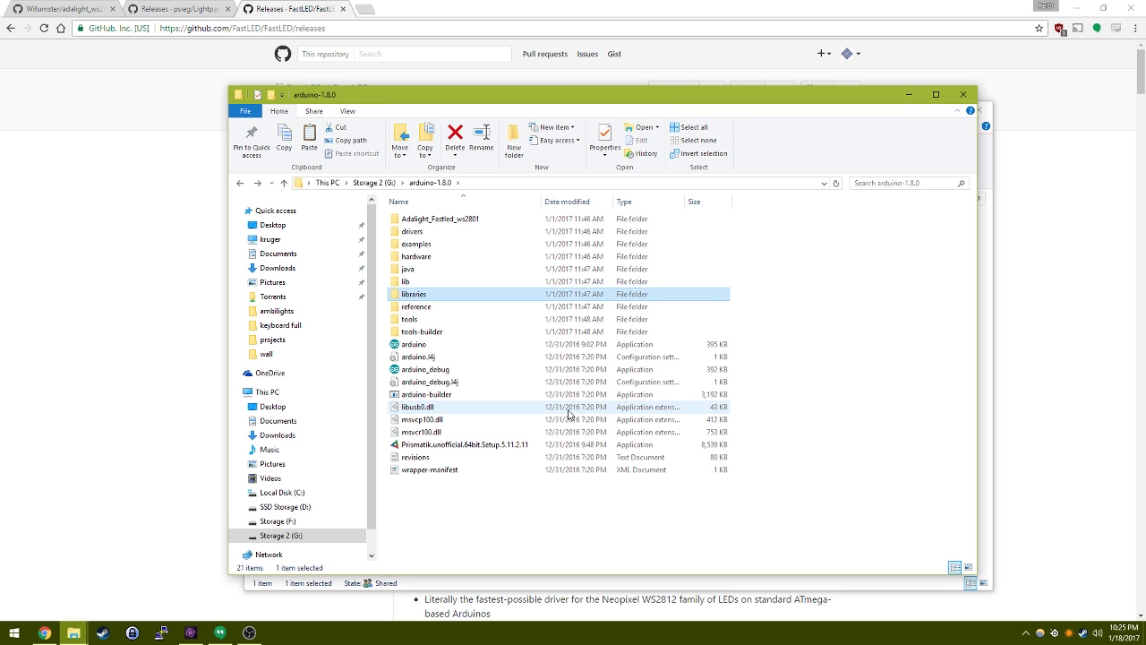
# Download Prismatik.unofficial.64bit.Setup.5.11.2.11.exe from the psieg/Lightpack releases page
pyautogui.click(180, 200)
pyautogui.click(170, 9)
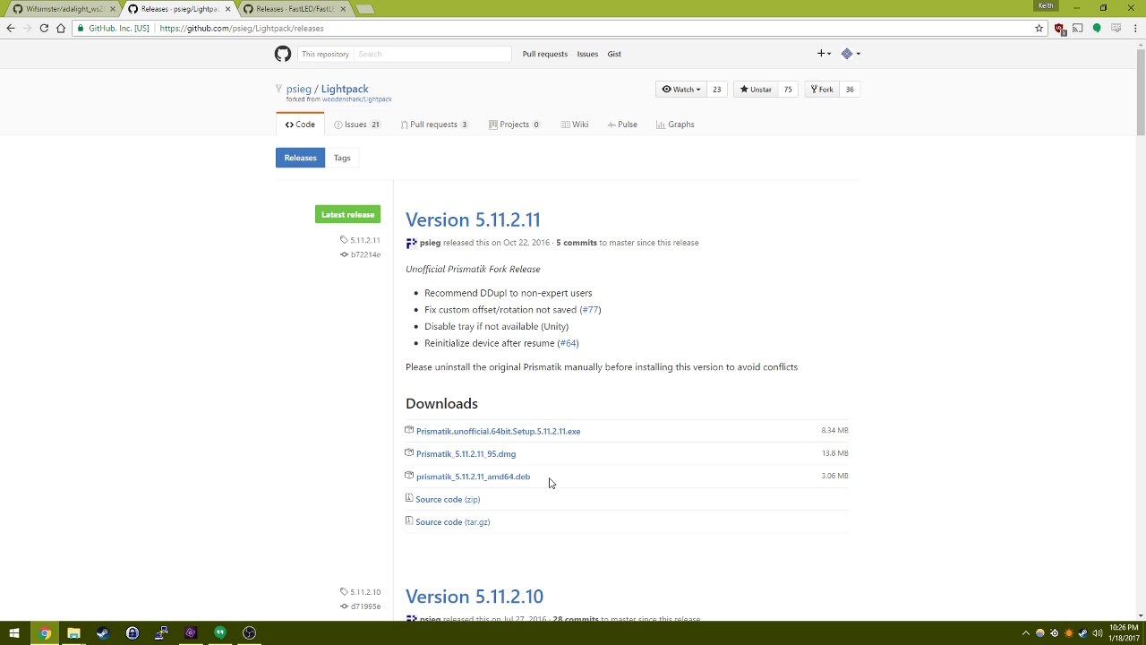
pyautogui.click(540, 432)
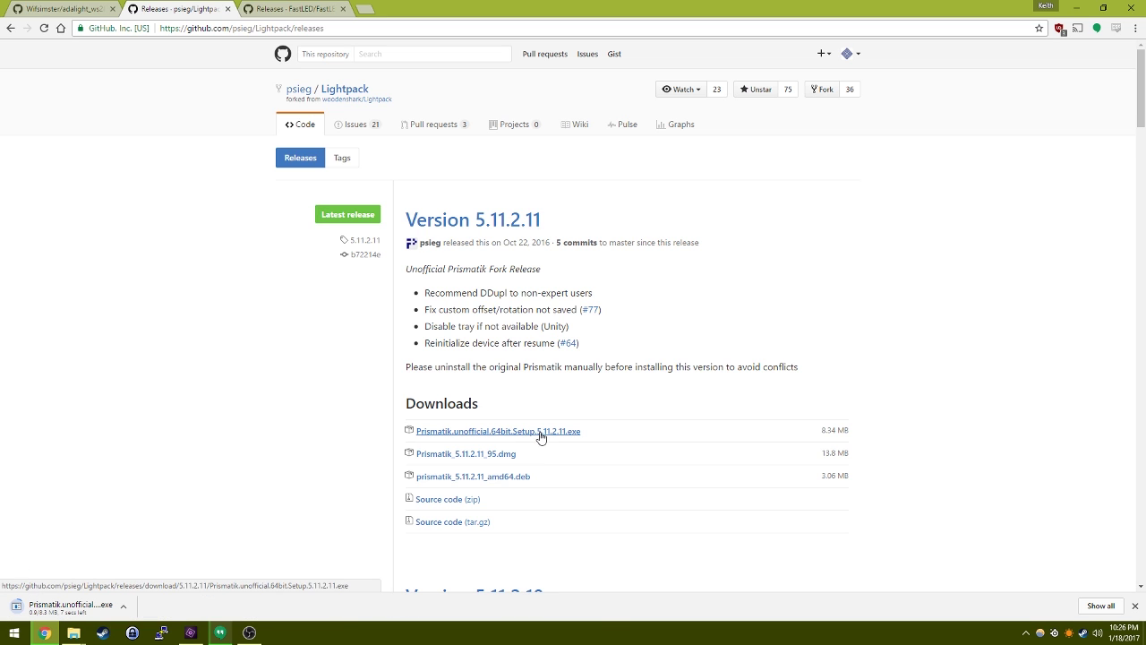
pyautogui.click(1135, 606)
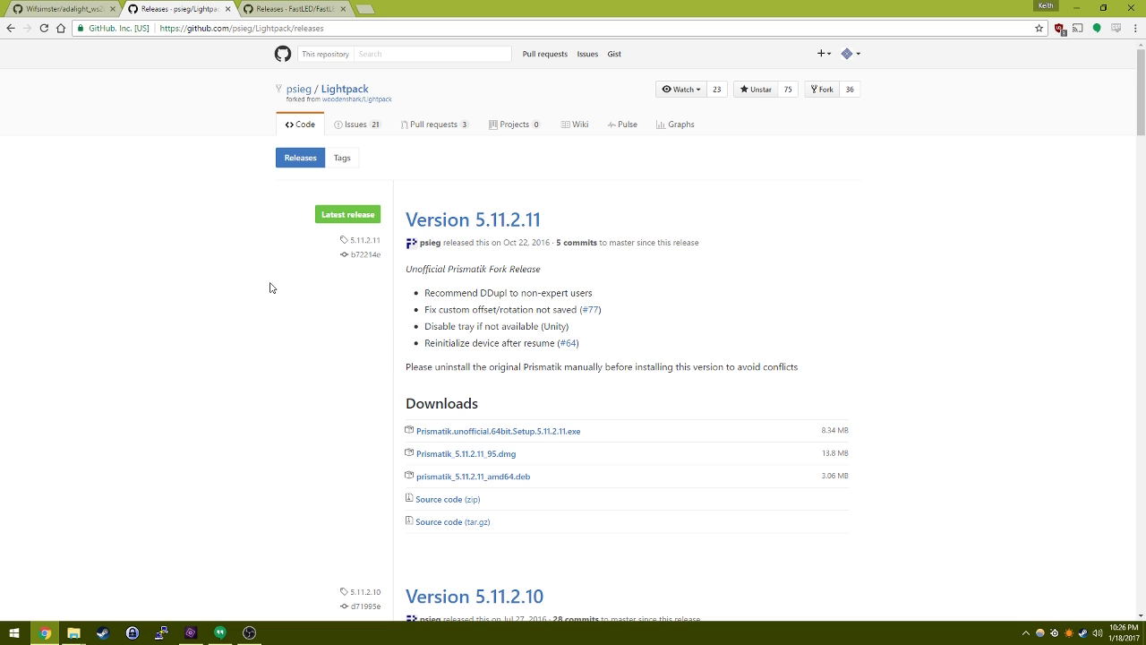
pyautogui.click(85, 11)
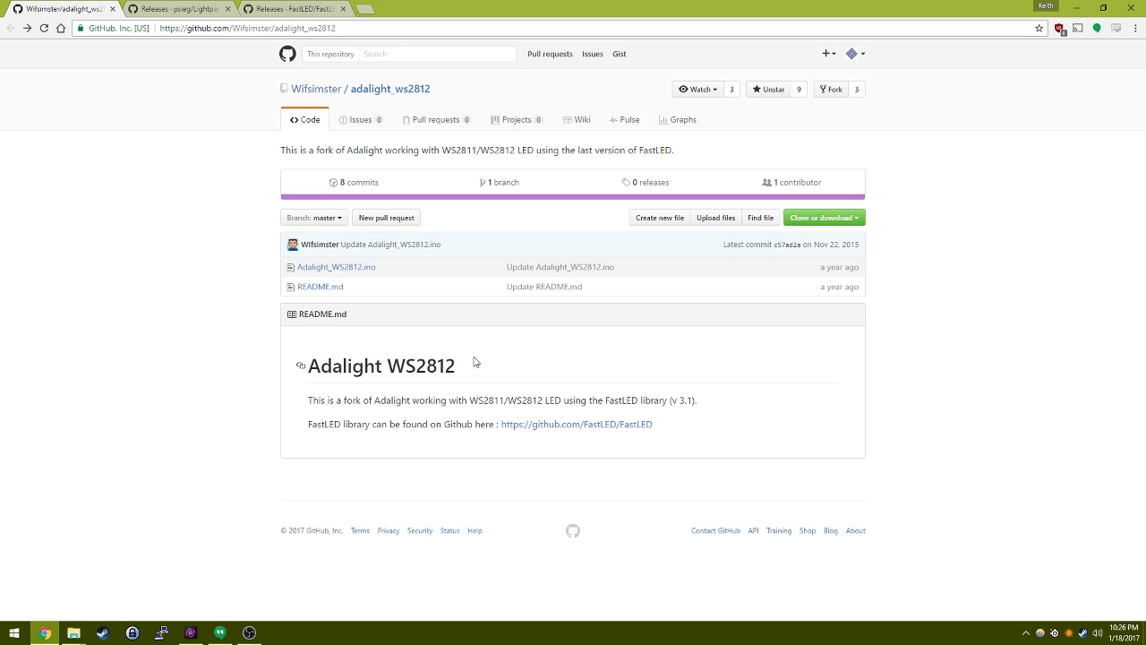
# Download the adalight_ws2812 repository with Download ZIP and open the zip
pyautogui.moveTo(391, 365); pyautogui.dragTo(448, 366)
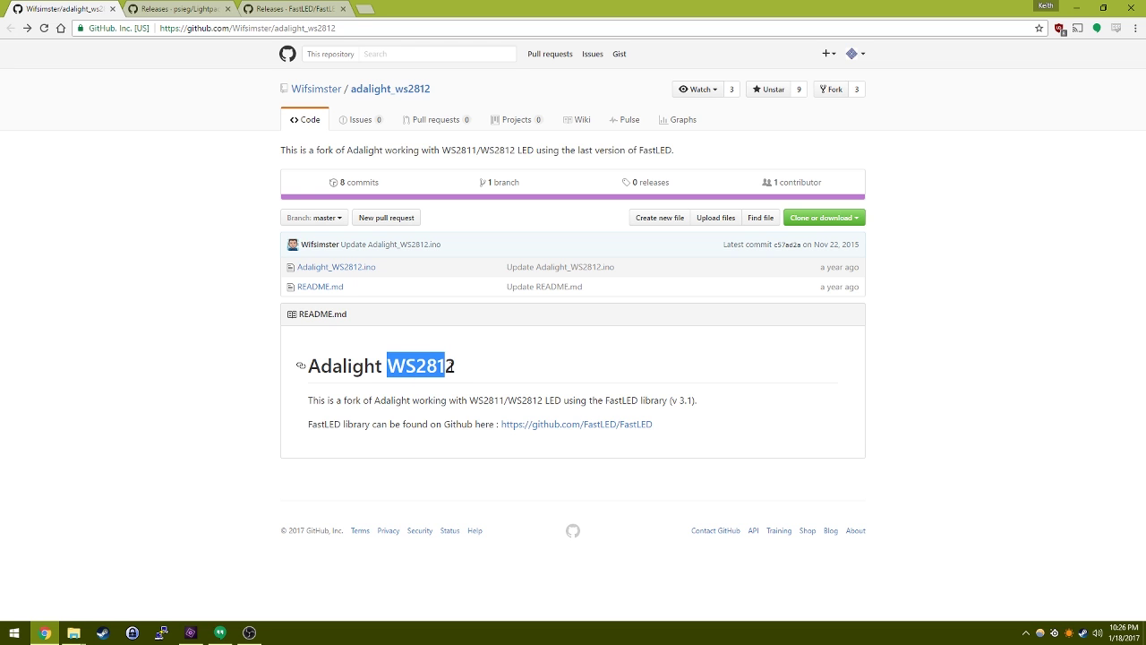
pyautogui.click(856, 222)
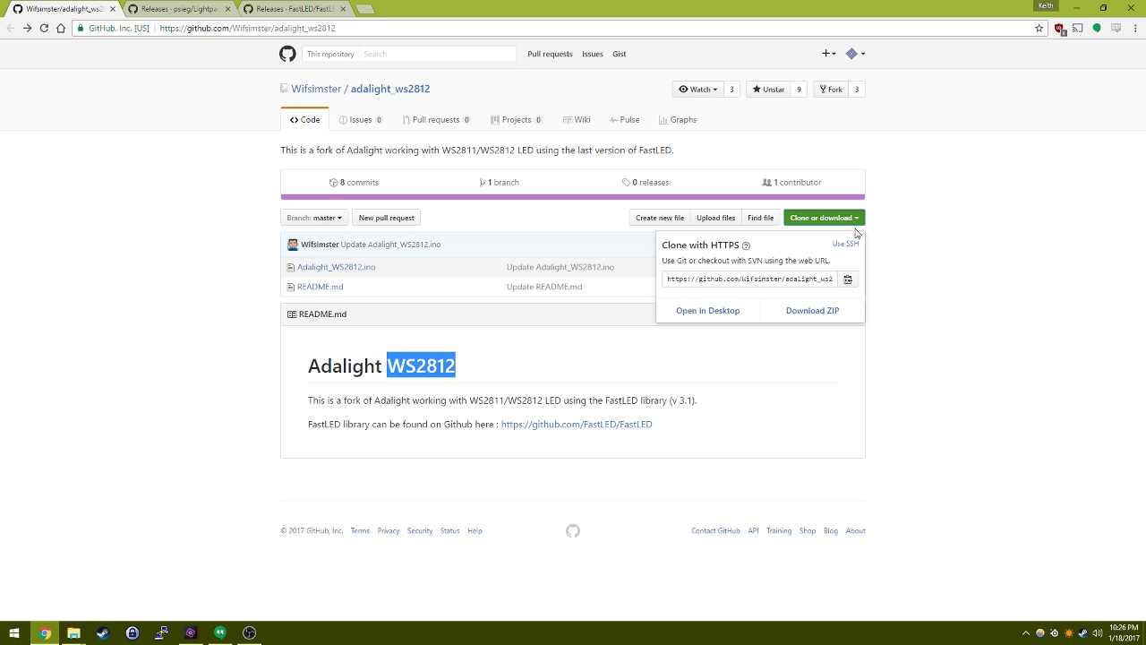
pyautogui.click(819, 310)
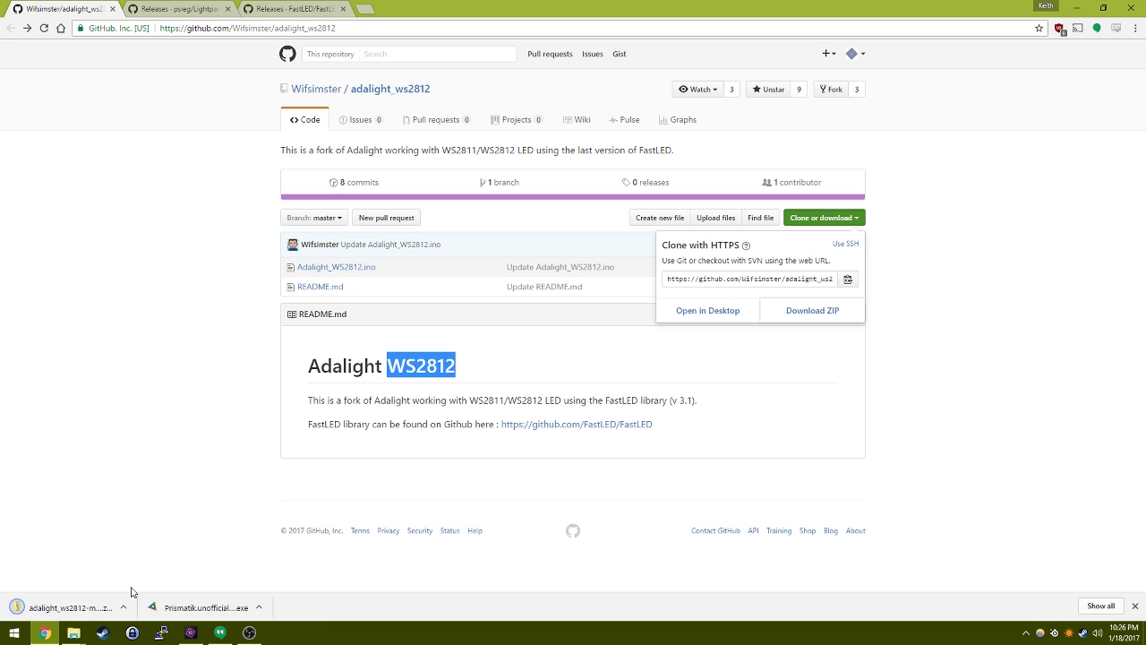
pyautogui.click(70, 607)
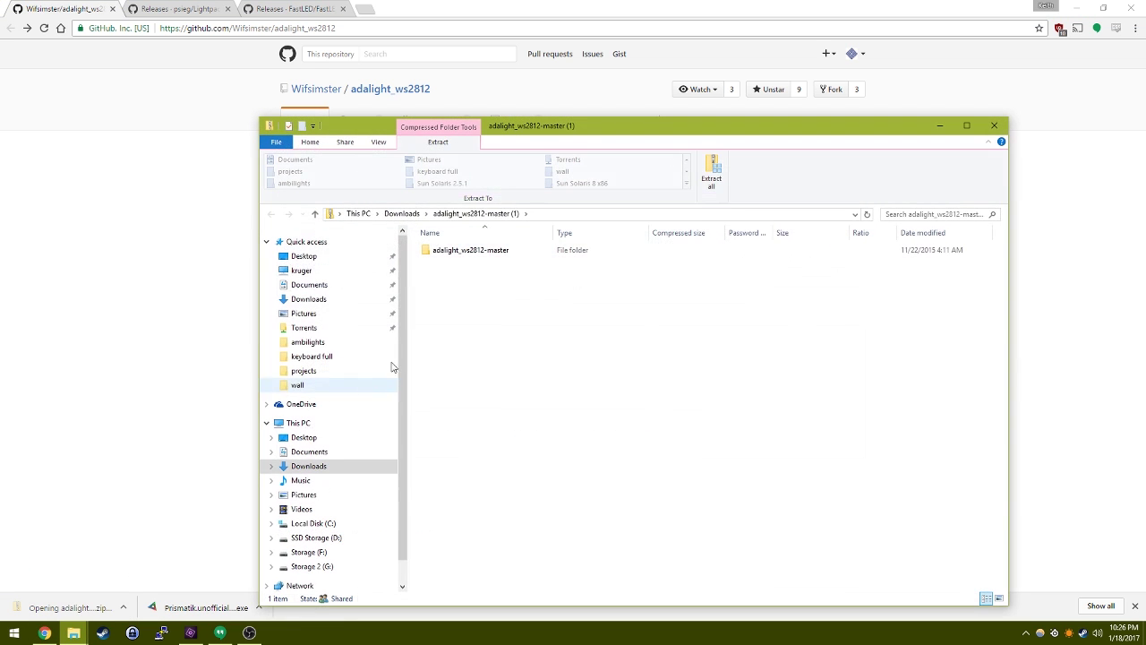
# Find Adalight_WS2812.ino in adalight_ws2812-master, then launch arduino.exe from arduino-1.8.0
pyautogui.doubleClick(439, 251)
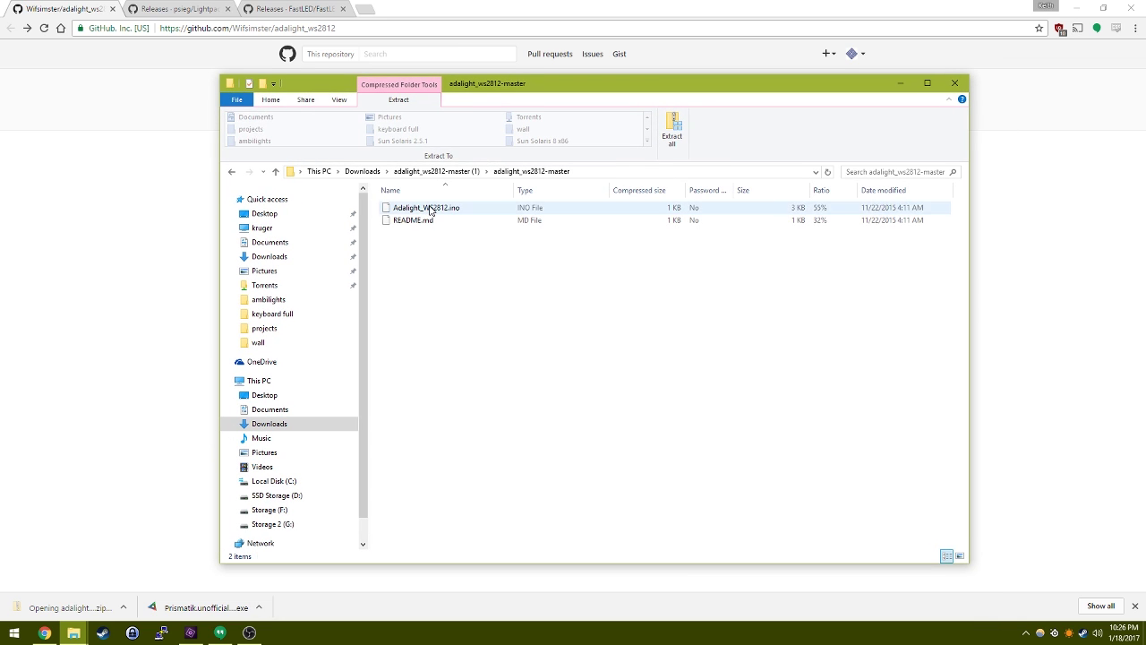
pyautogui.click(430, 211)
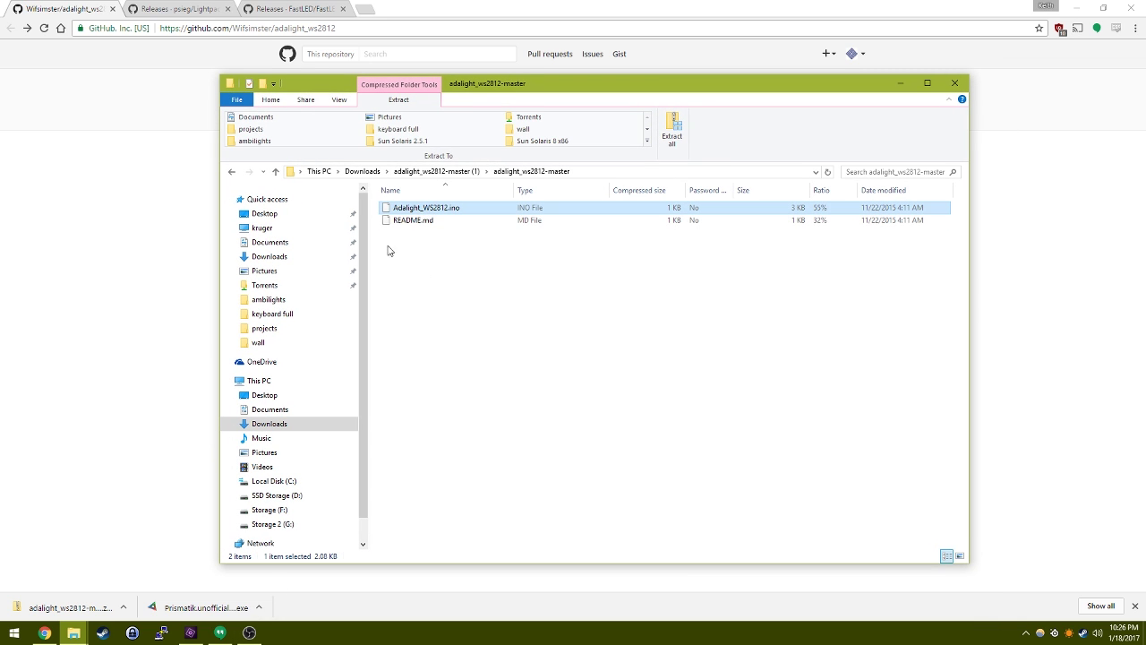
pyautogui.click(73, 632)
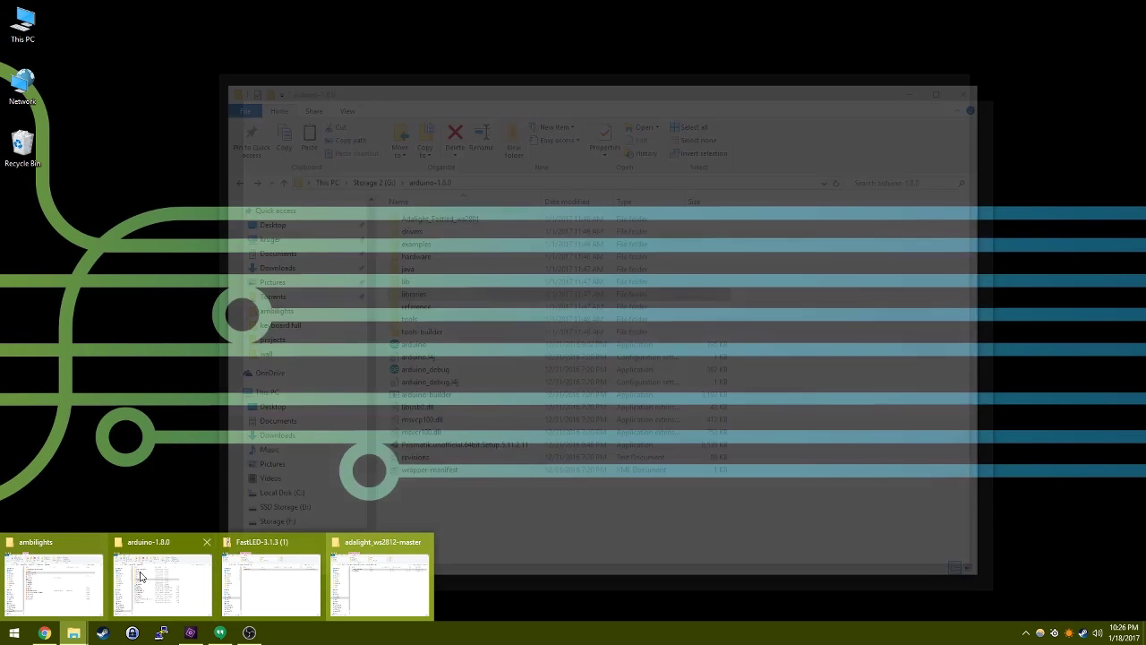
pyautogui.click(188, 577)
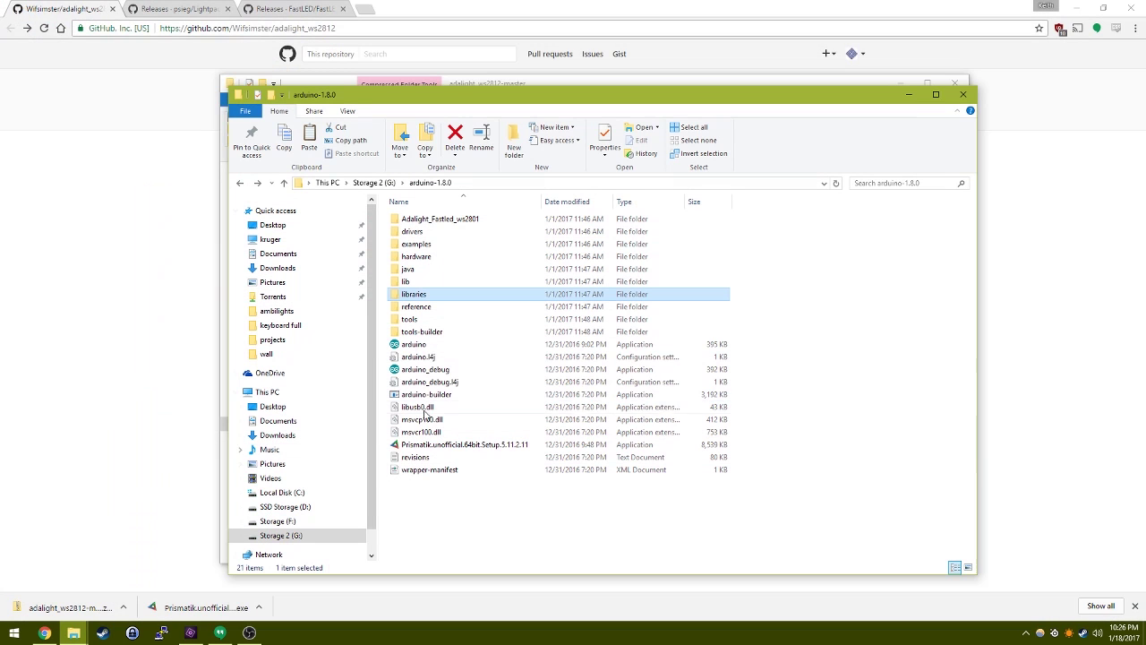
pyautogui.doubleClick(441, 350)
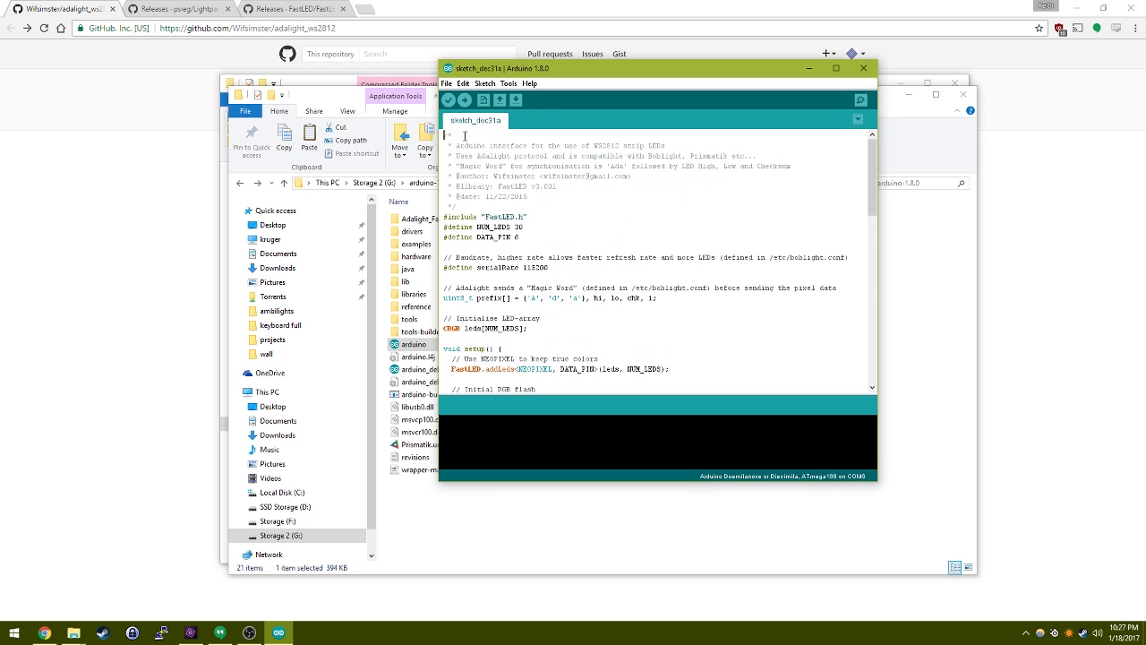
# Review the Adalight WS2812 code in sketch_dec31a: NUM_LEDS 30, DATA_PIN 6
pyautogui.moveTo(494, 72); pyautogui.dragTo(518, 96)
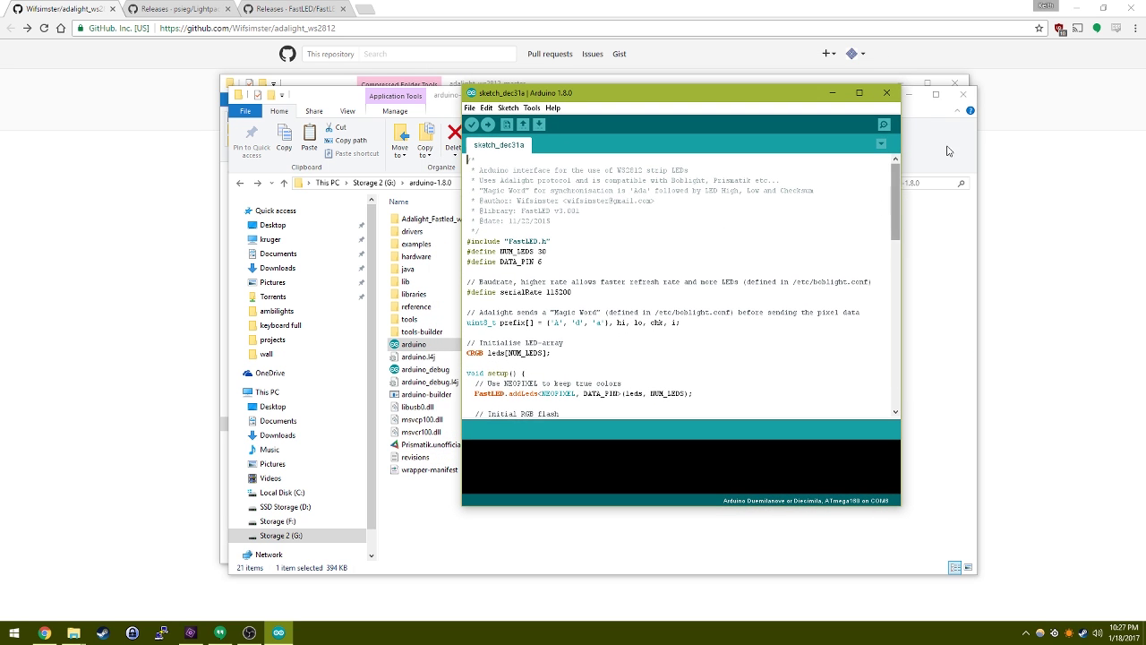
pyautogui.click(908, 95)
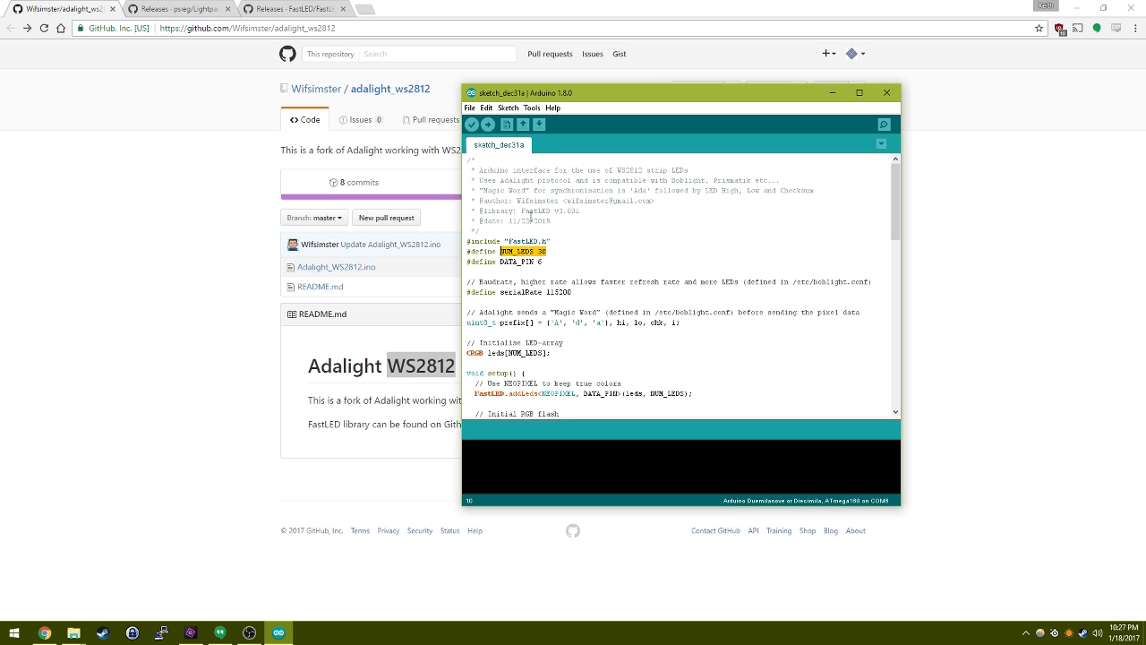
pyautogui.click(531, 107)
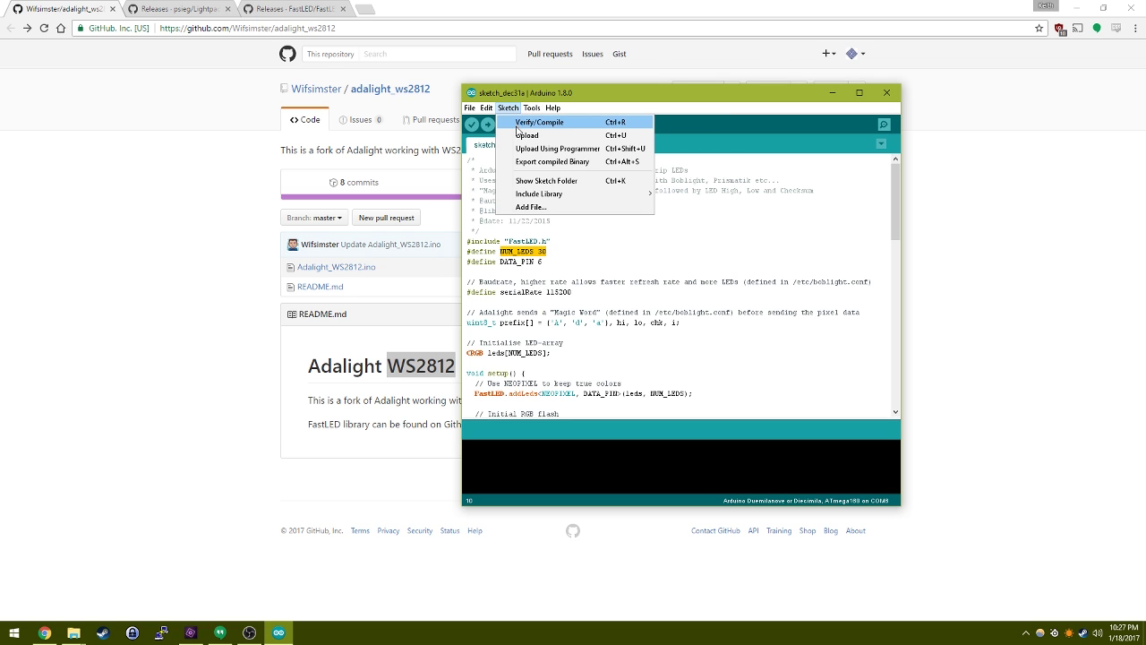
pyautogui.click(601, 262)
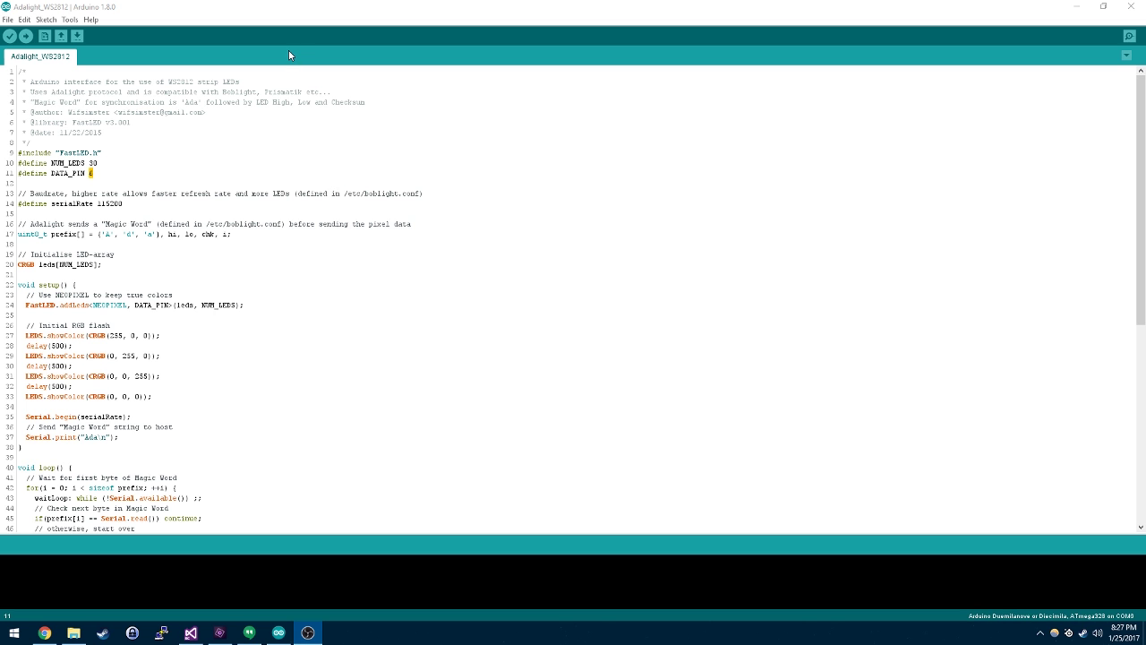
pyautogui.click(196, 632)
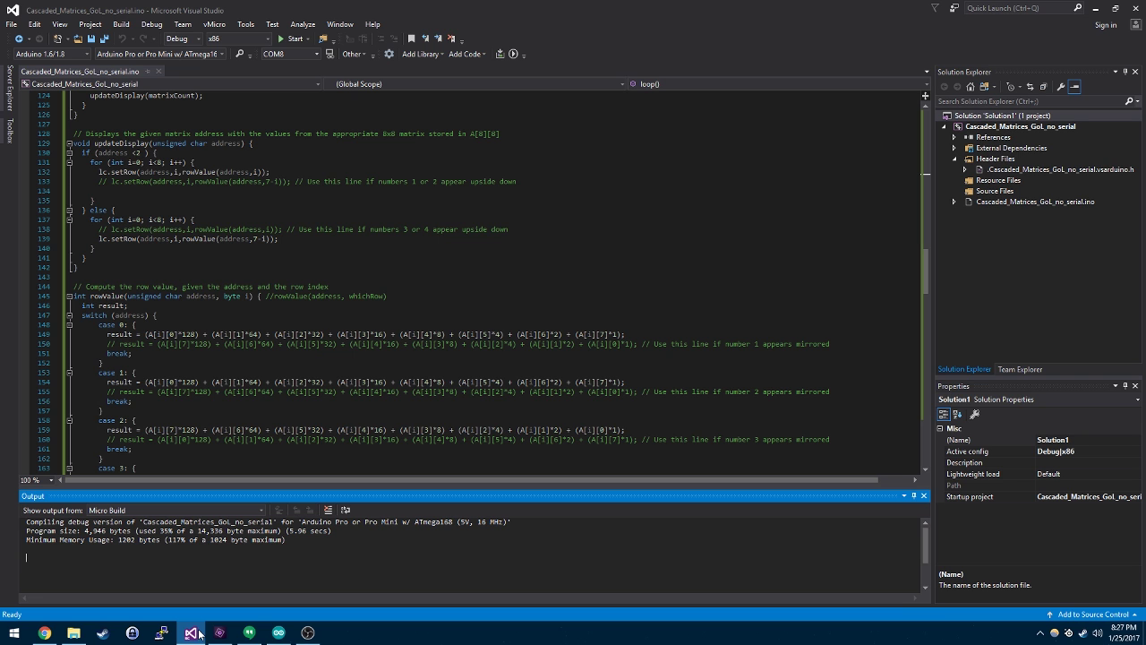
pyautogui.click(199, 633)
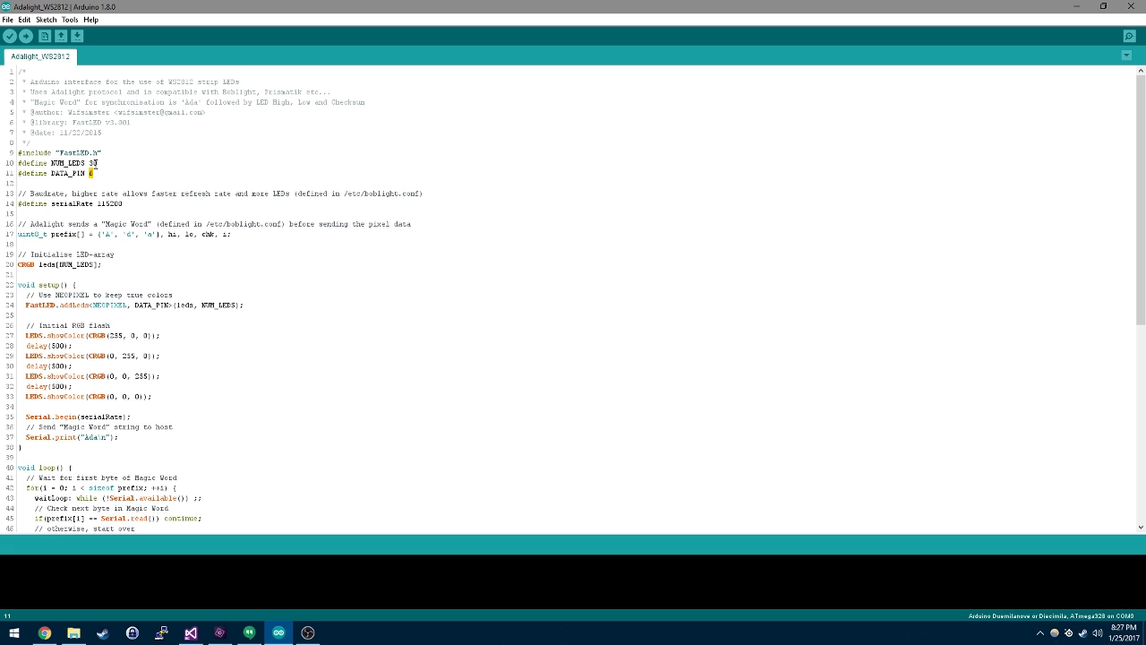
pyautogui.doubleClick(93, 163)
pyautogui.doubleClick(92, 173)
# Launch the Prismatik installer, allowing the UAC prompt and choosing English
pyautogui.click(92, 616)
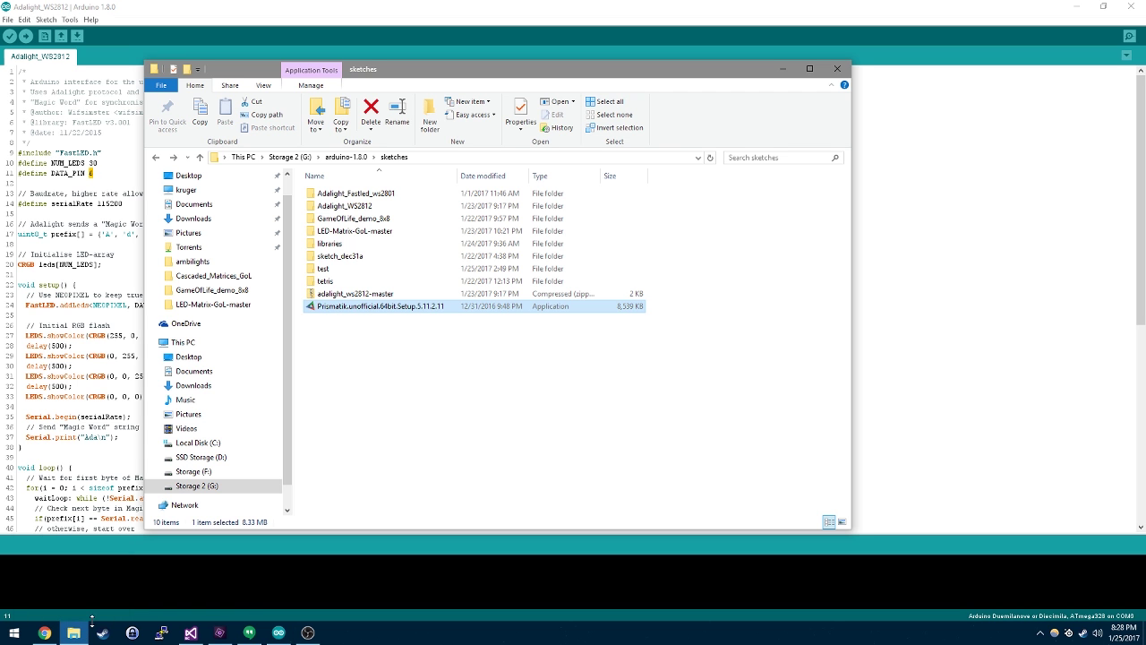
pyautogui.doubleClick(409, 310)
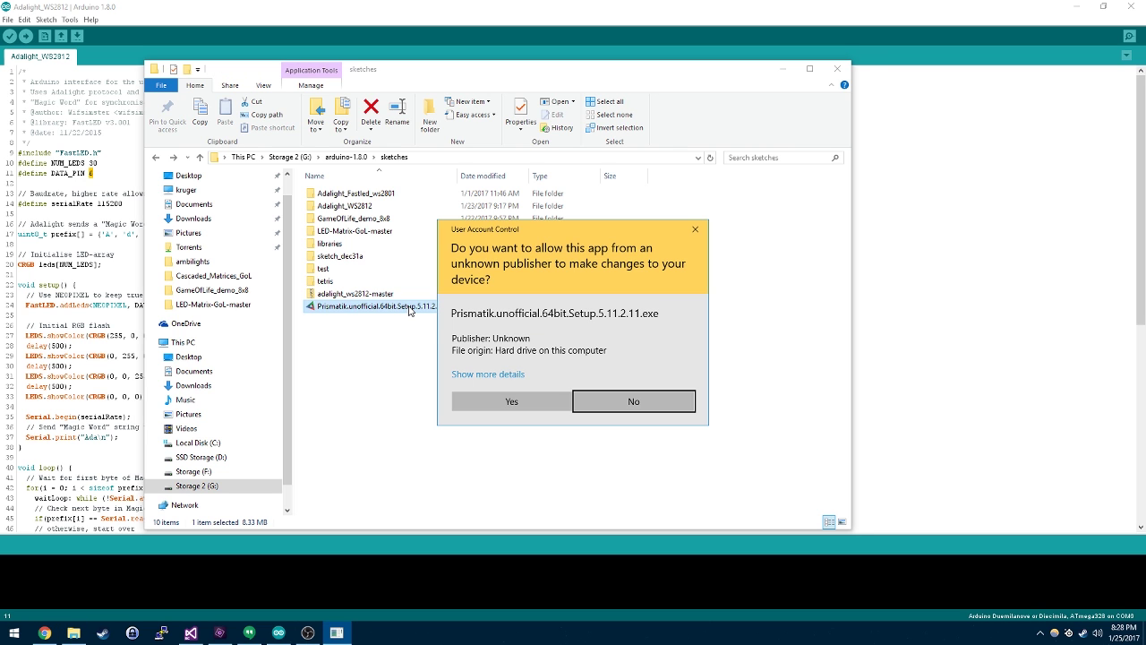
pyautogui.click(522, 401)
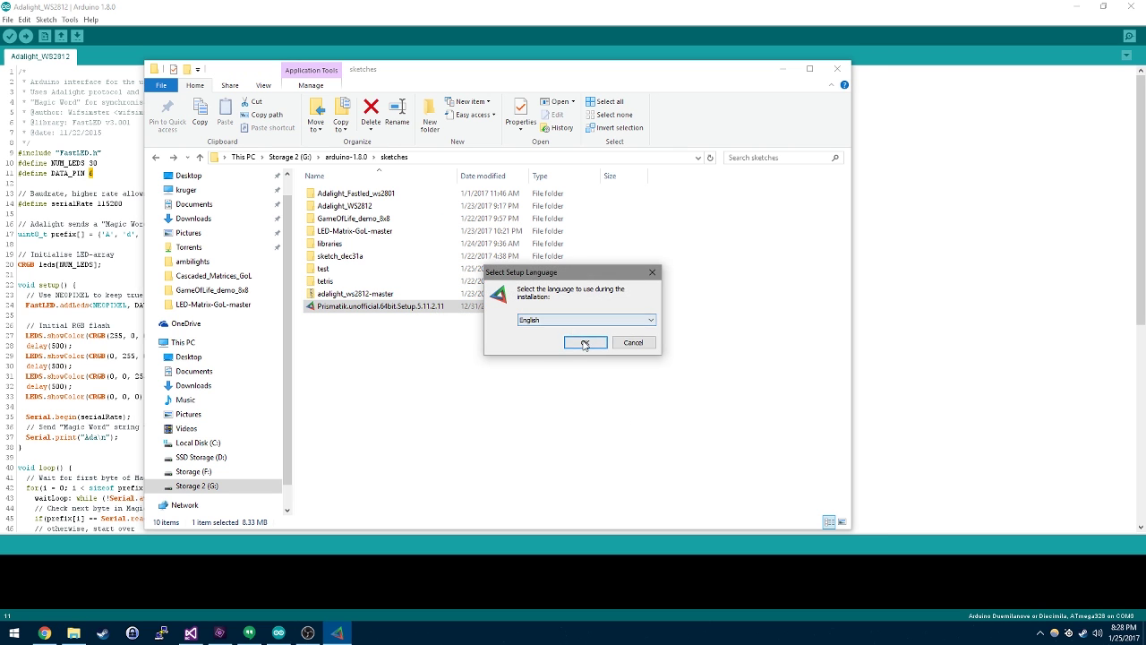
pyautogui.click(586, 346)
# Accept the license and keep the default install location and Start Menu folder
pyautogui.click(641, 411)
pyautogui.click(517, 375)
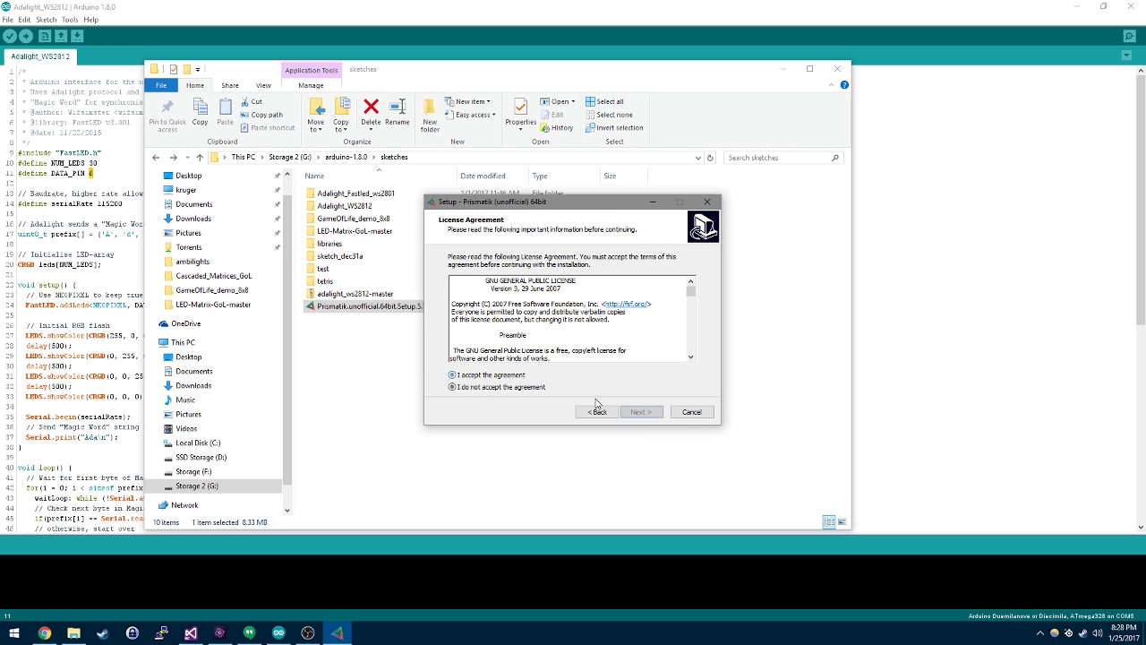
pyautogui.click(637, 412)
pyautogui.click(637, 413)
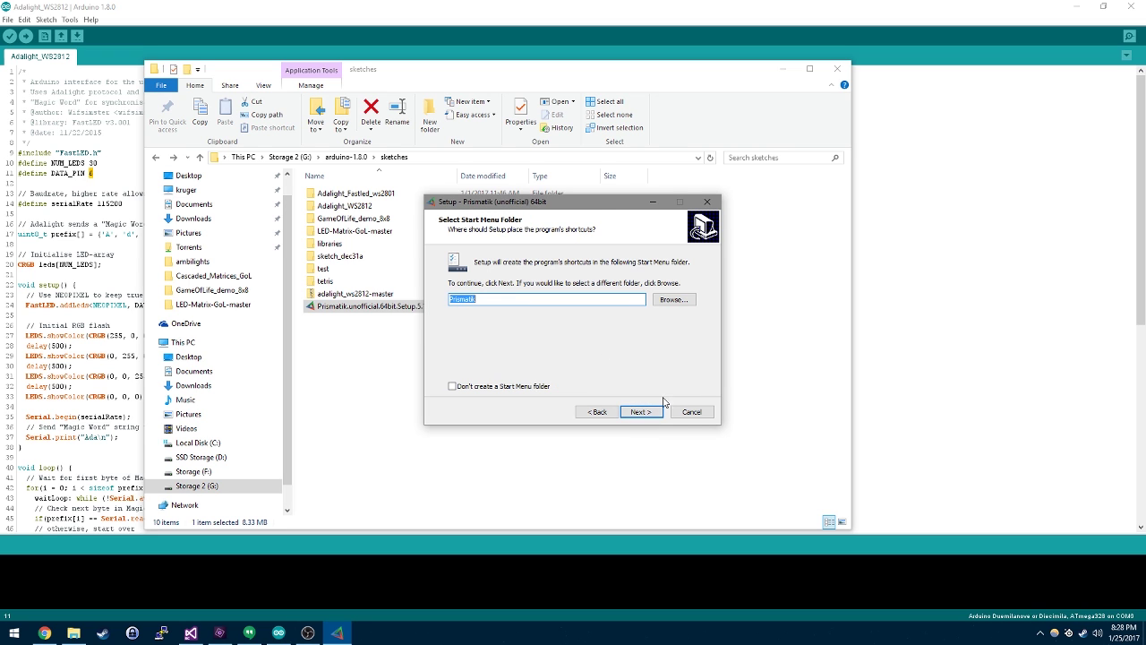
pyautogui.click(659, 412)
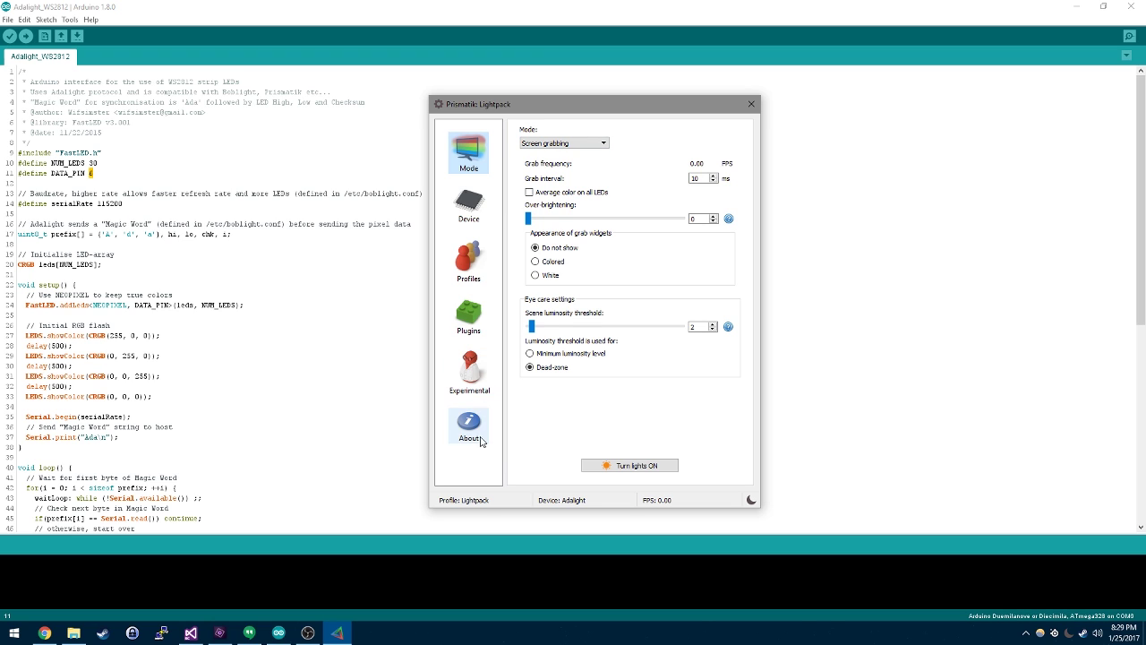
# Show Prismatik's Device settings page
pyautogui.click(475, 208)
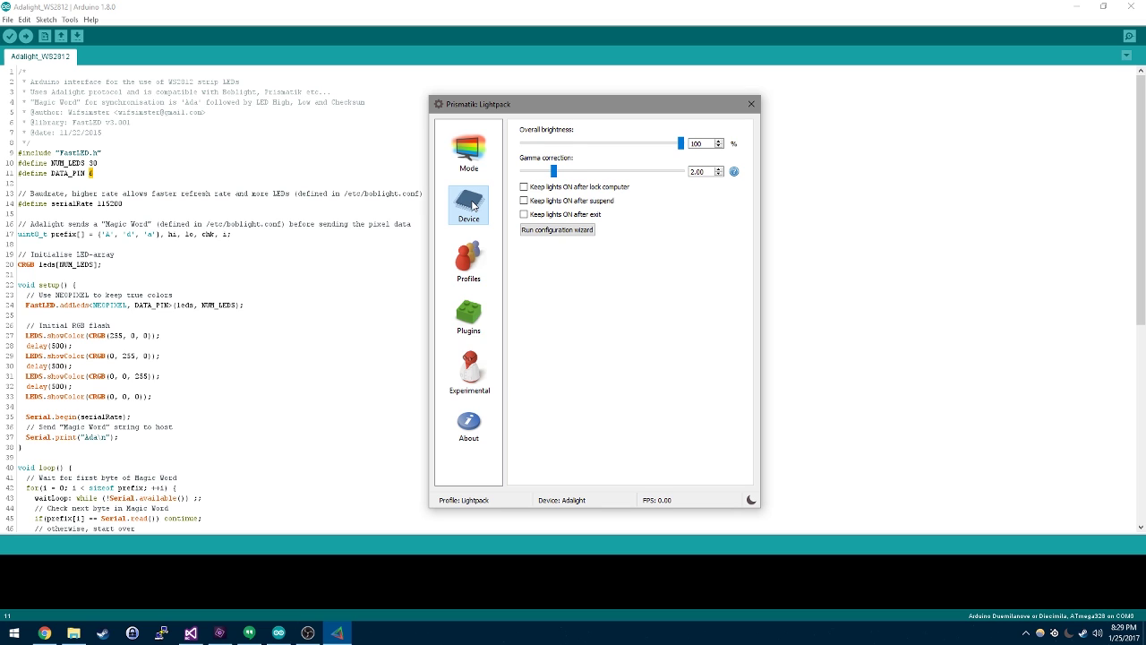
# Start the configuration wizard and choose Adalight as the device
pyautogui.click(570, 231)
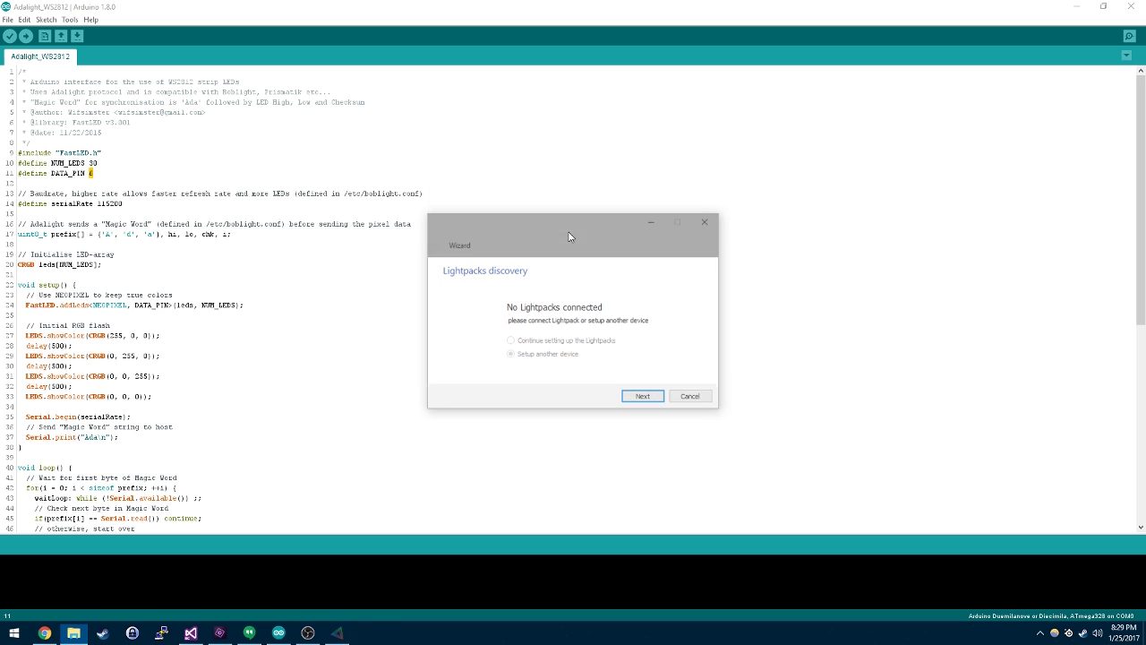
pyautogui.click(674, 245)
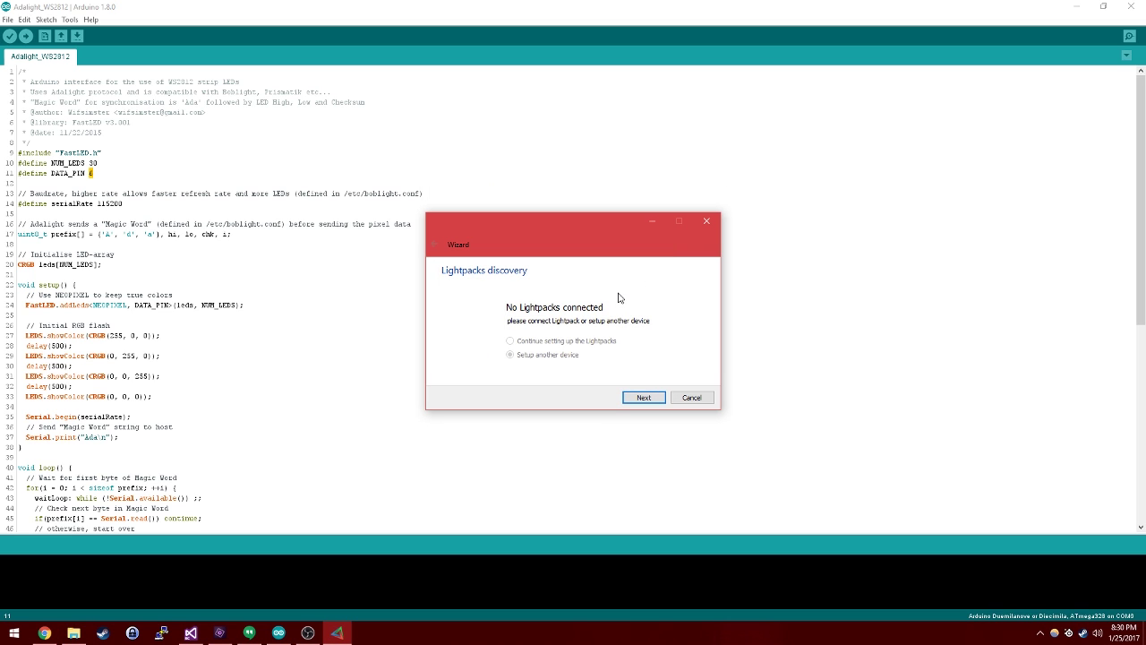
pyautogui.click(646, 398)
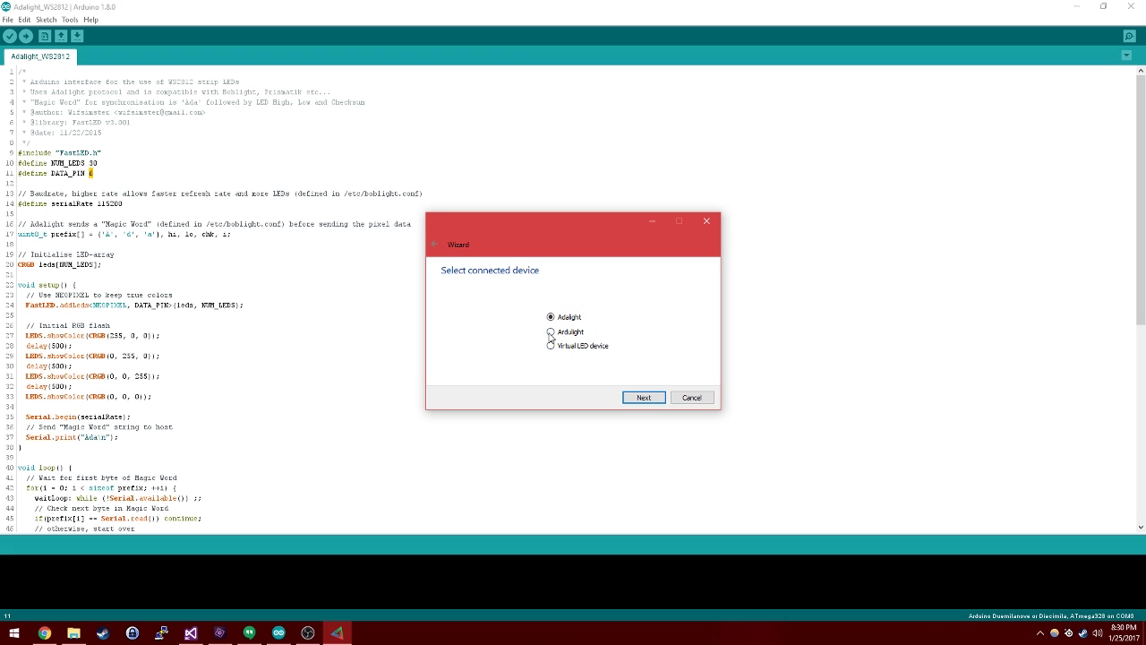
pyautogui.click(644, 398)
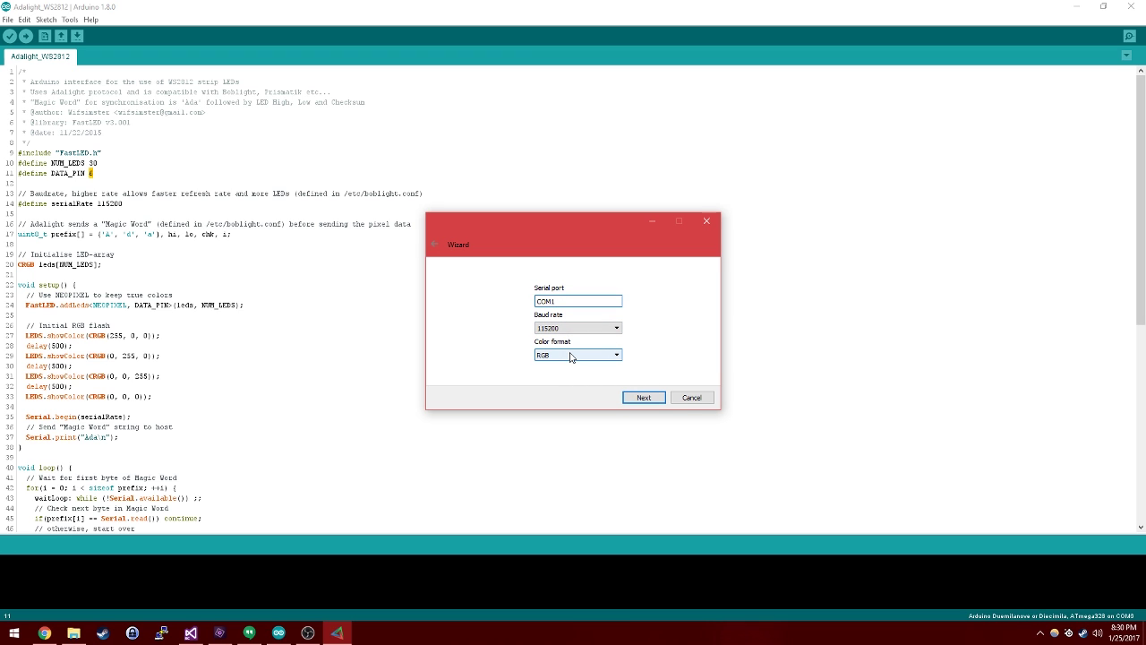
# Keep 115200 baud and RGB colour format, and target a New profile
pyautogui.click(550, 329)
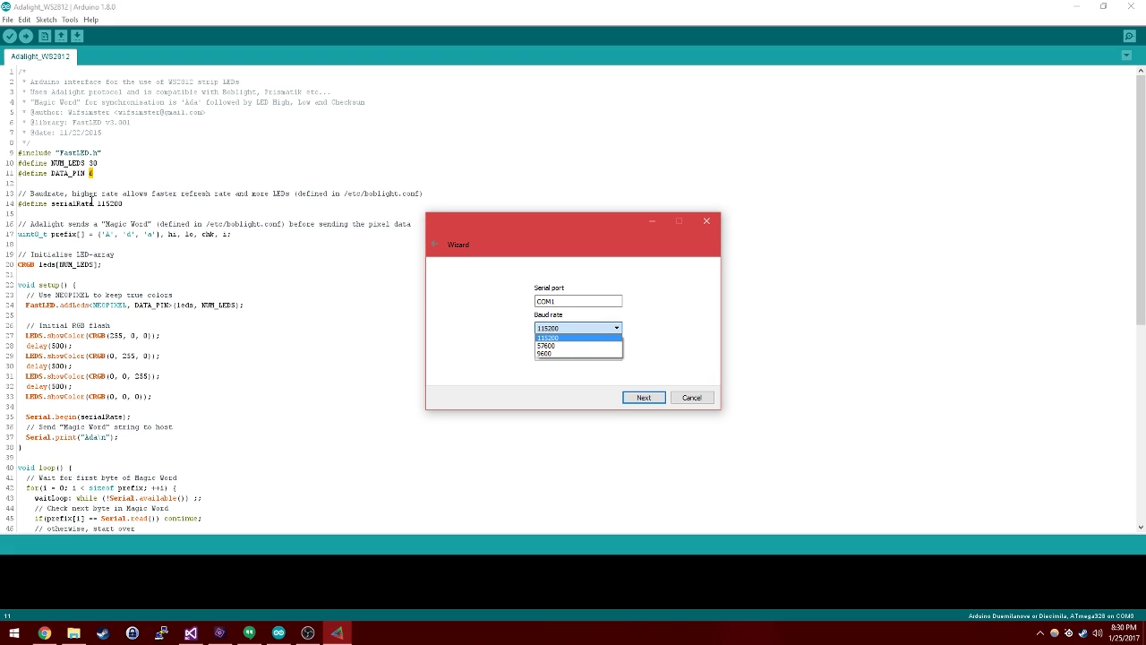
pyautogui.click(550, 340)
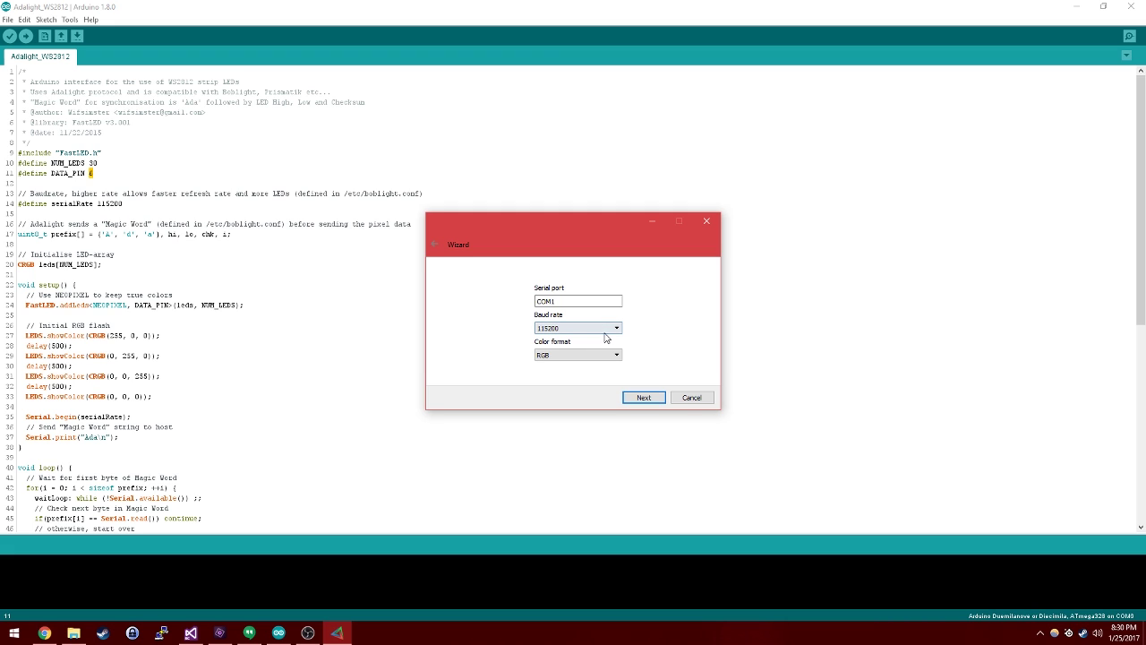
pyautogui.click(616, 357)
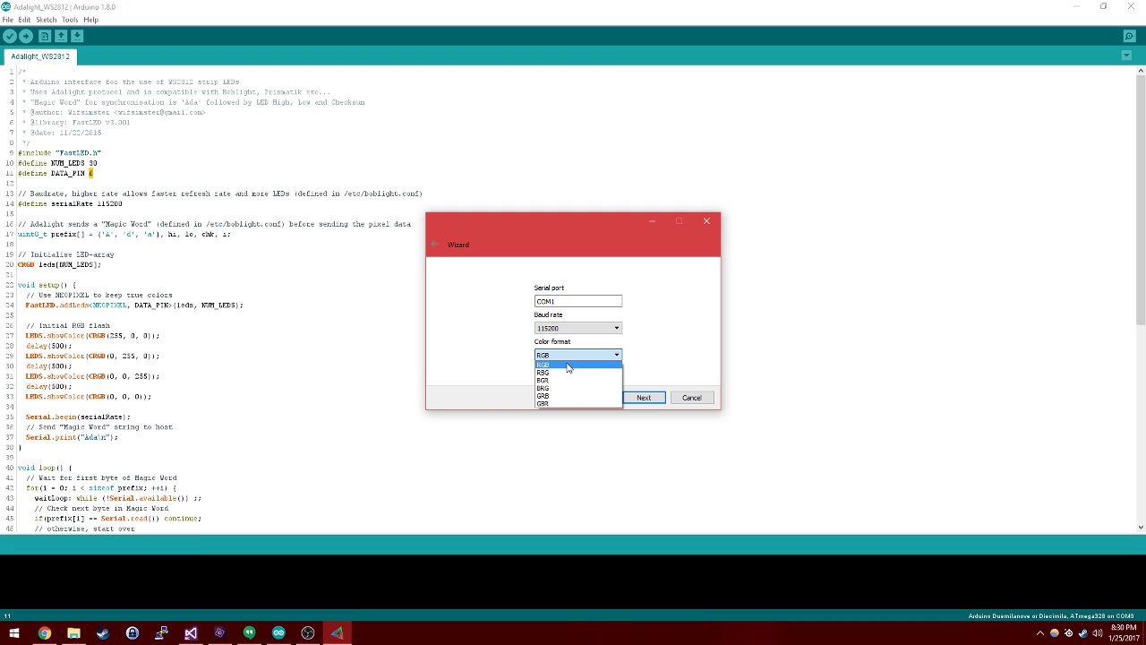
pyautogui.click(572, 366)
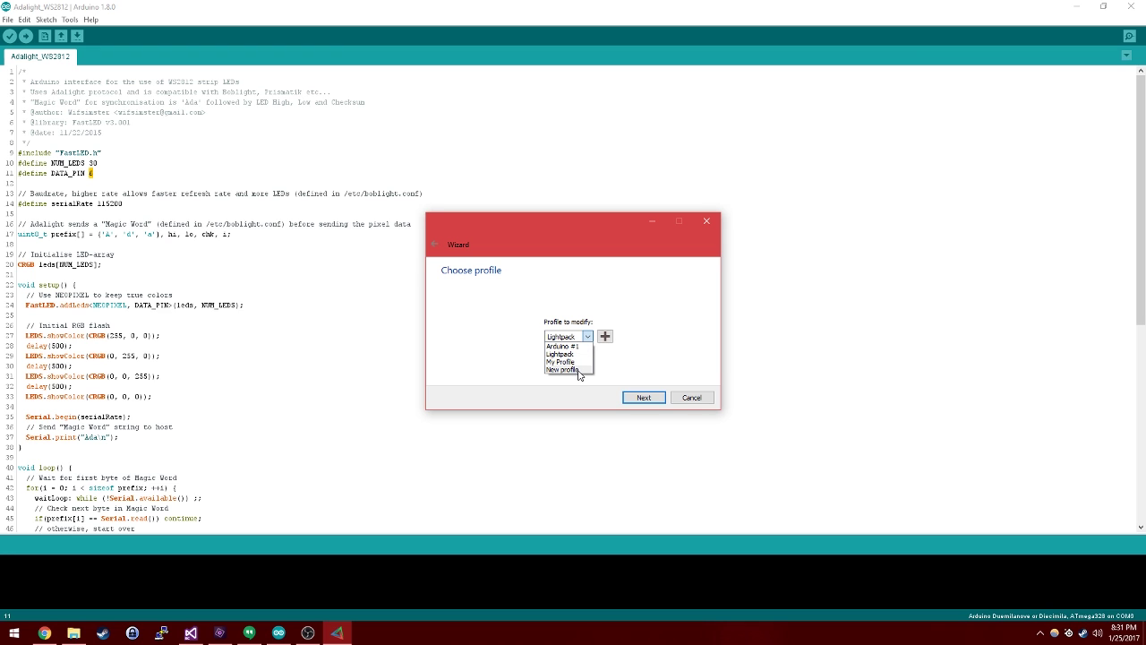
pyautogui.click(578, 371)
pyautogui.click(658, 400)
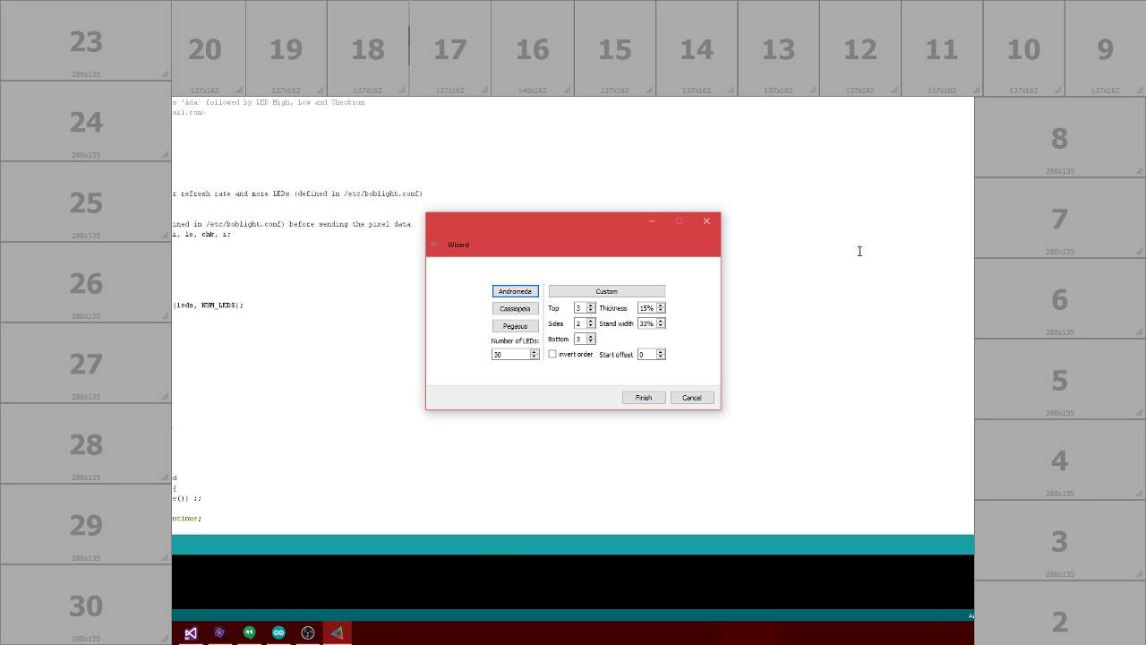
# Compare the Andromeda, Pegasus and Cassiopeia layout presets and settle on Cassiopeia
pyautogui.click(527, 309)
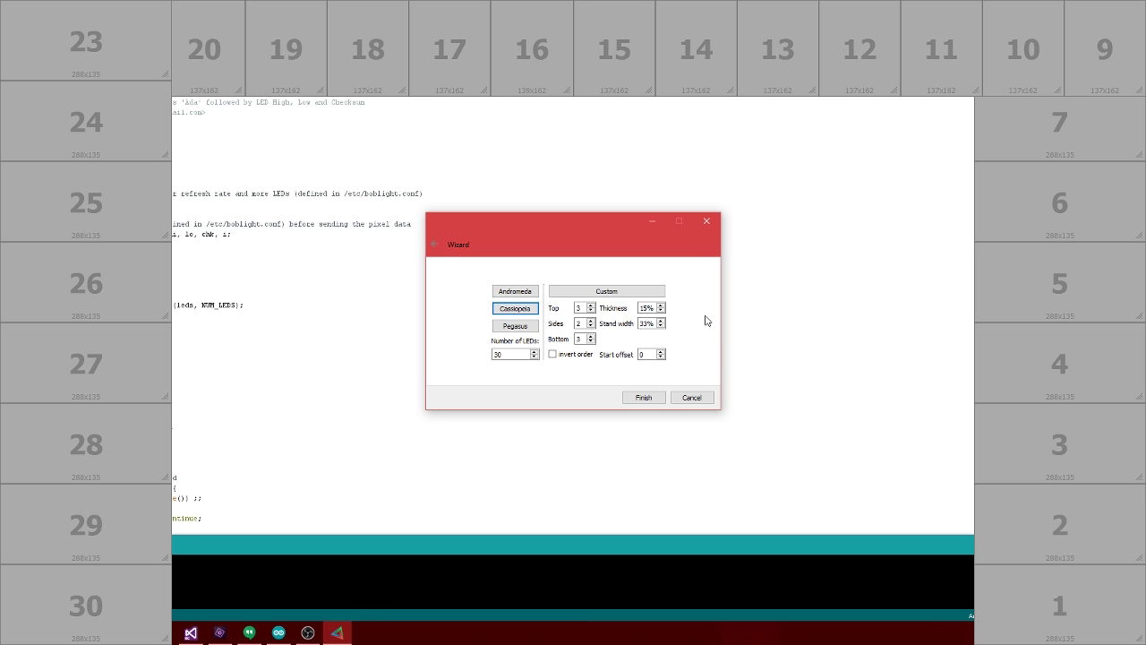
pyautogui.click(498, 292)
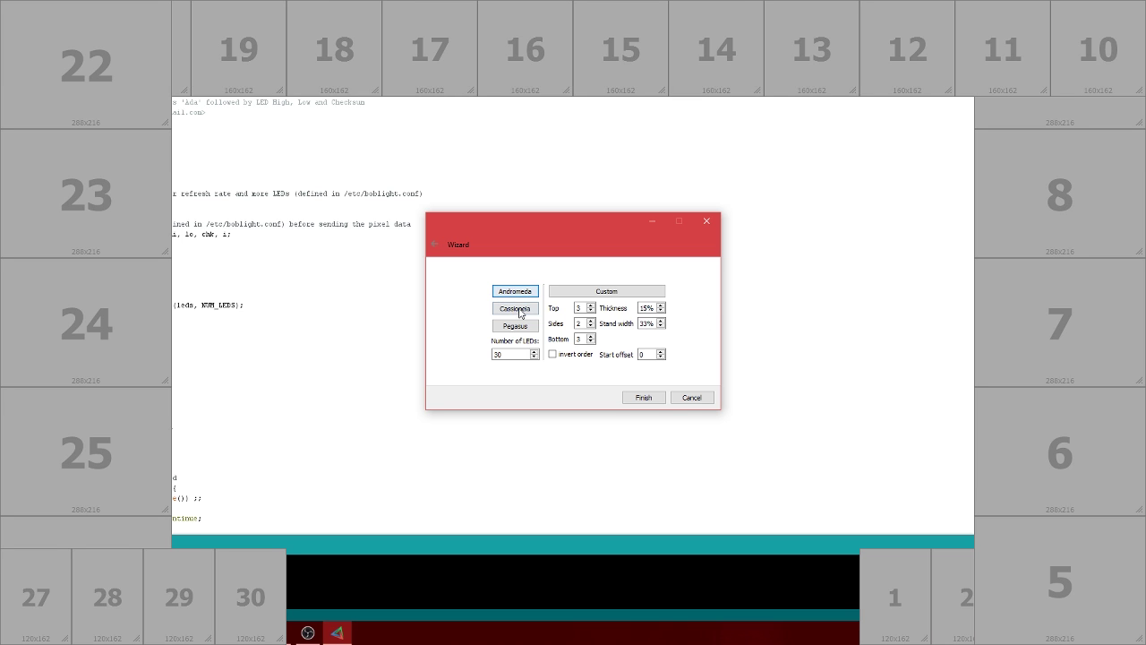
pyautogui.click(516, 327)
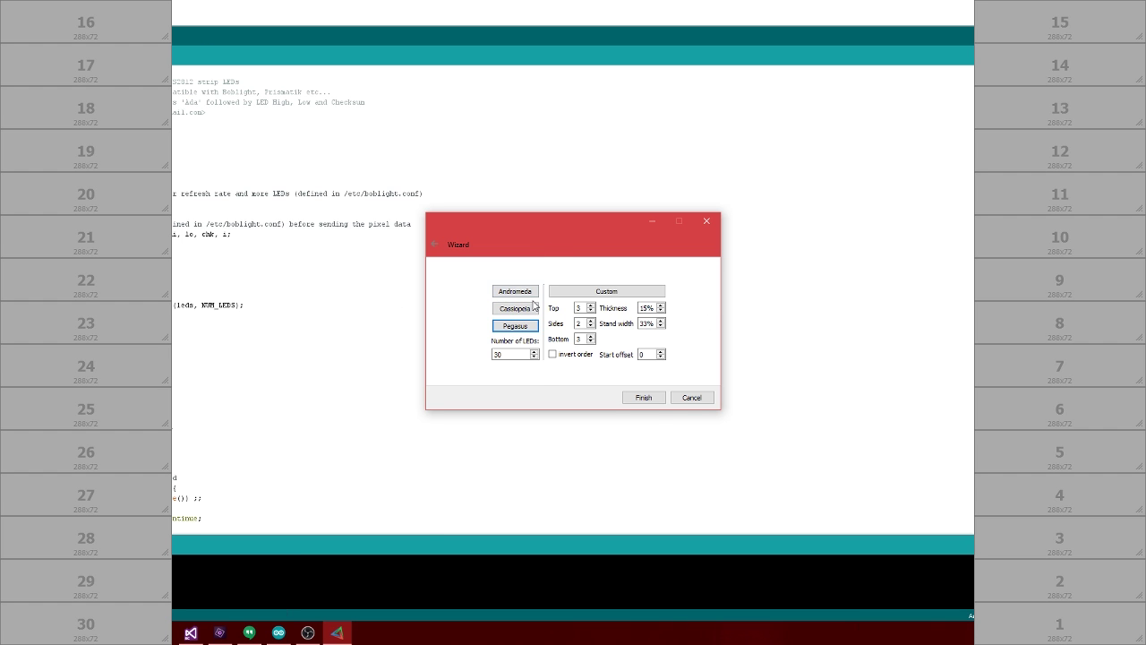
pyautogui.click(534, 306)
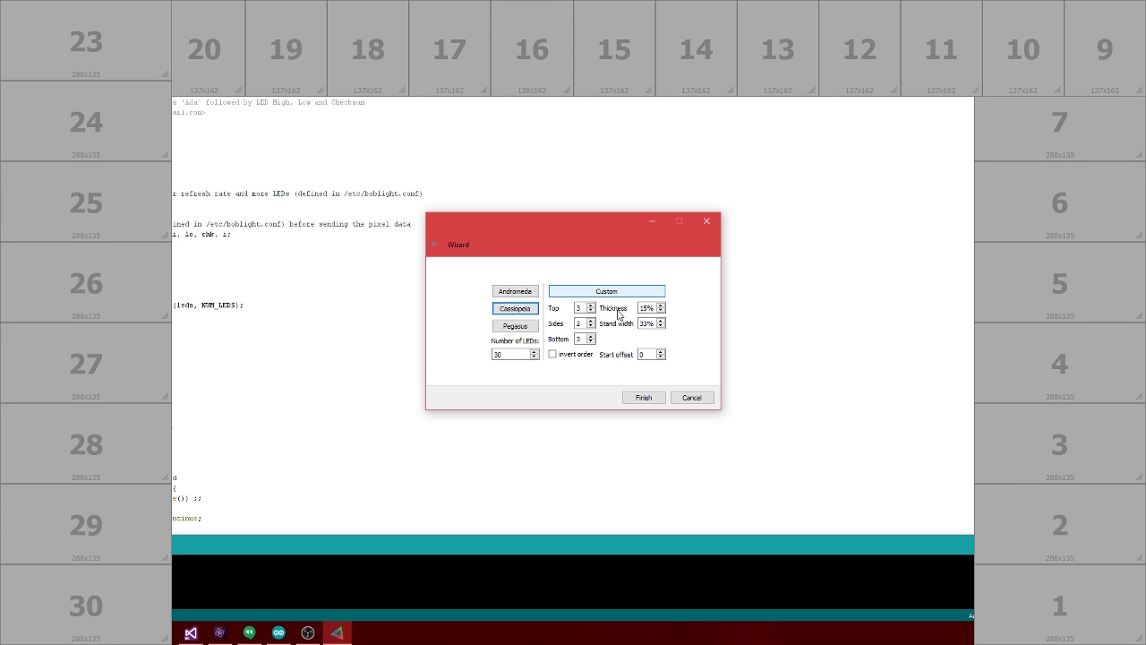
# Adjust LED zones 2 and 6, then finish the wizard with 30 LEDs
pyautogui.moveTo(1068, 517)
pyautogui.mouseDown()
pyautogui.moveTo(878, 303)
pyautogui.moveTo(1067, 525)
pyautogui.mouseUp()
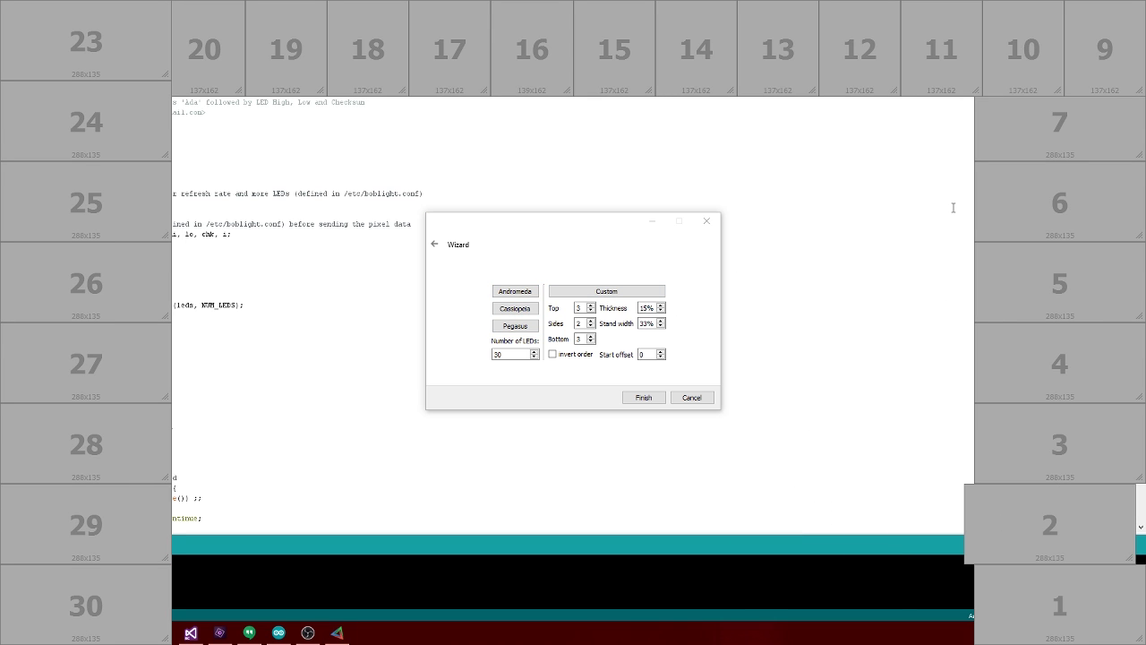
pyautogui.moveTo(975, 202); pyautogui.dragTo(683, 203)
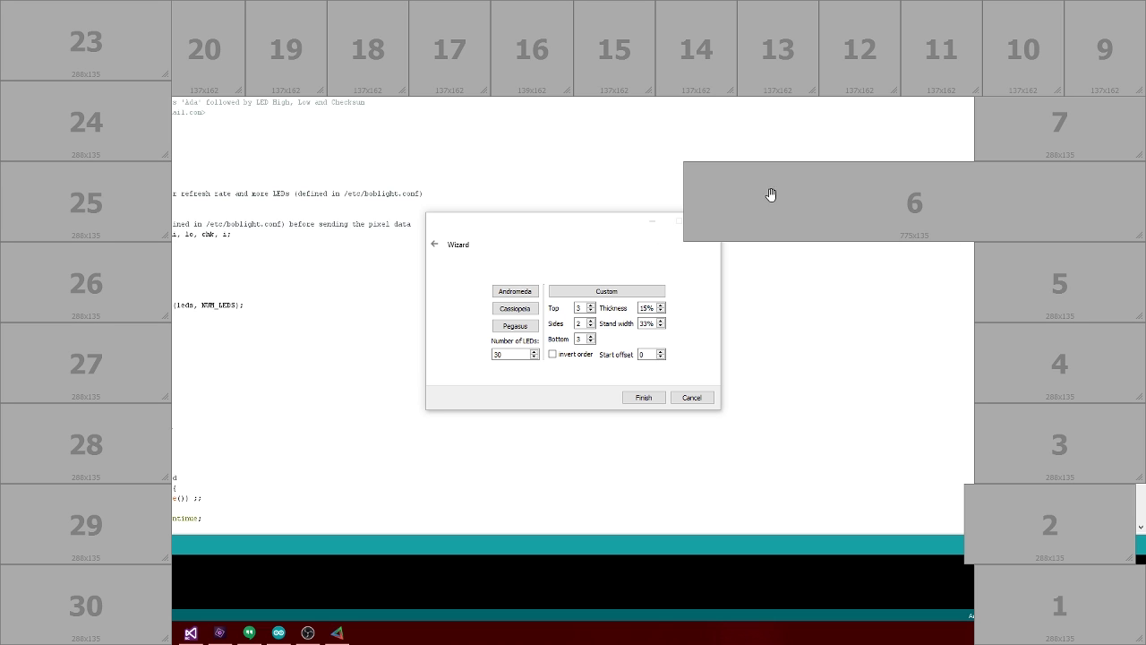
pyautogui.moveTo(849, 169); pyautogui.dragTo(849, 179)
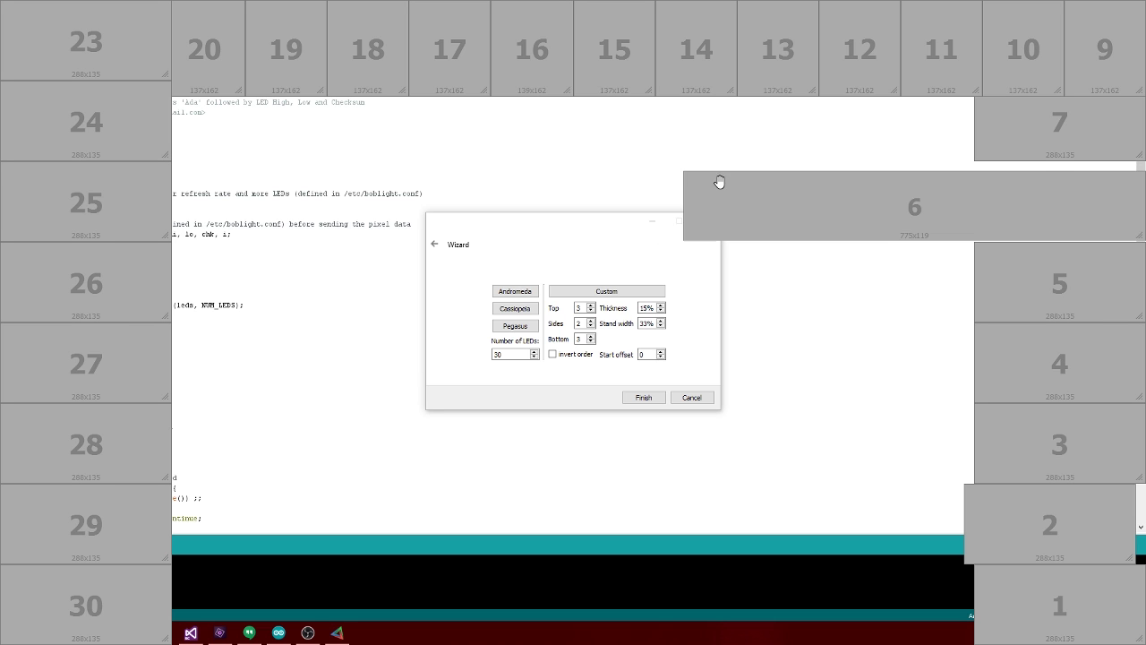
pyautogui.moveTo(687, 186); pyautogui.dragTo(887, 214)
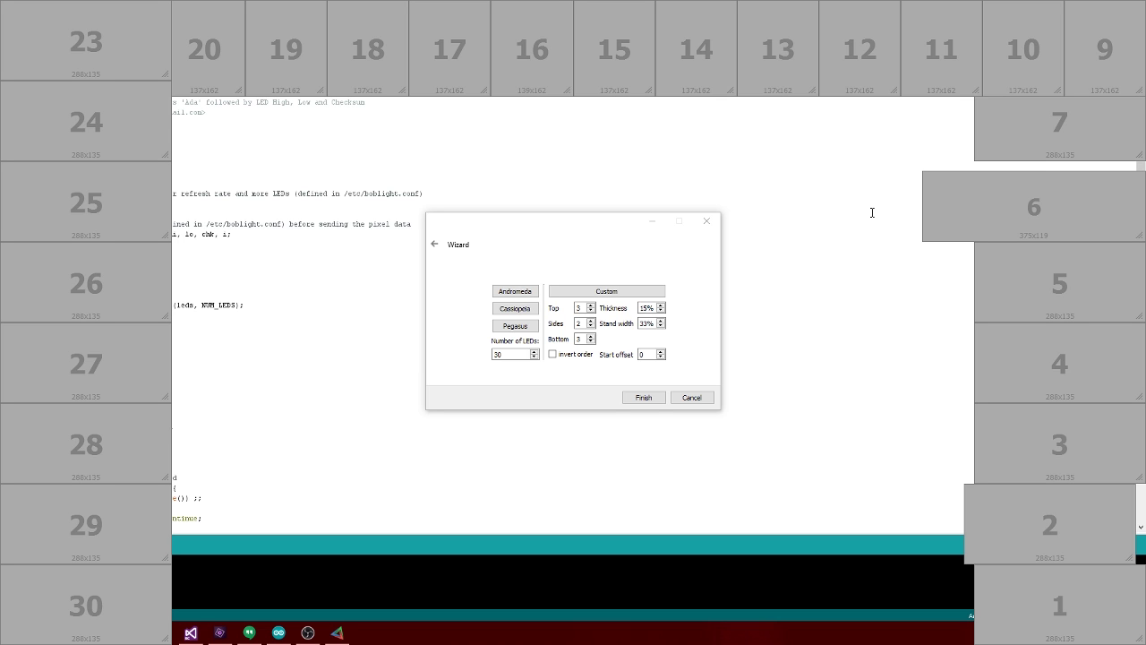
pyautogui.click(515, 308)
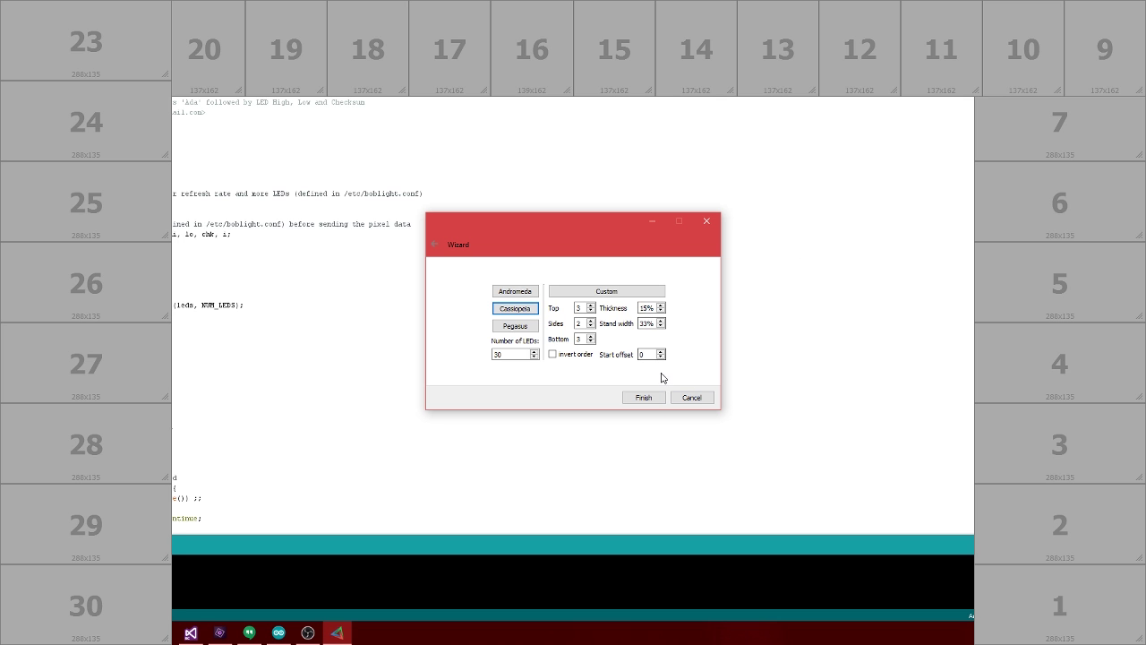
pyautogui.doubleClick(511, 353)
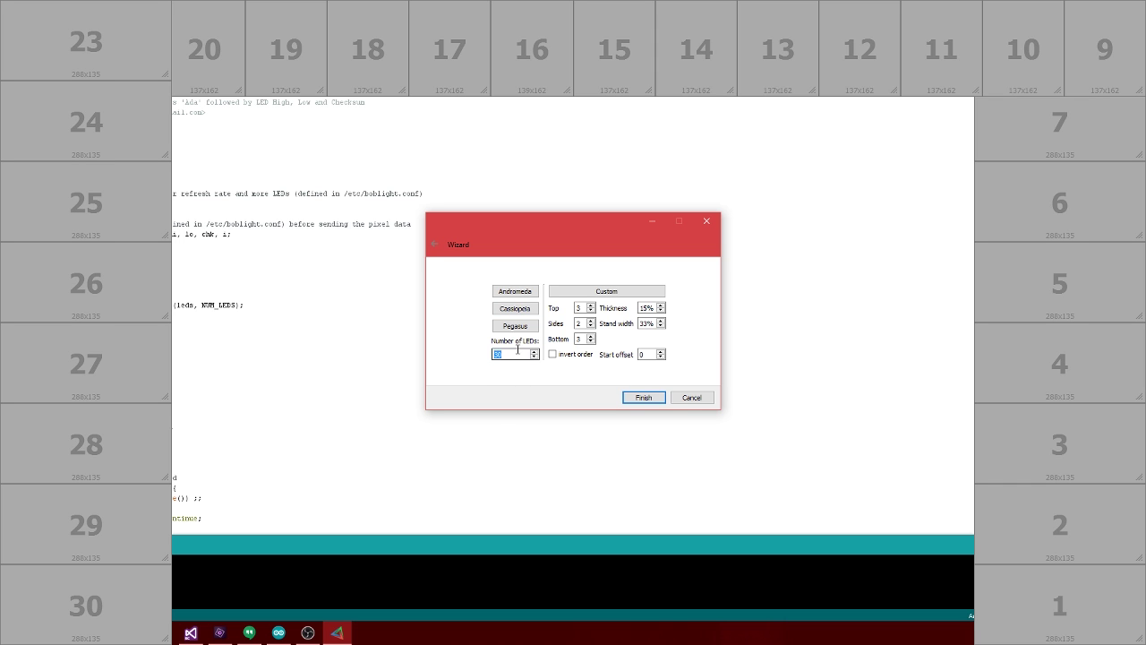
pyautogui.click(643, 397)
# Preview the 30 capture zones as coloured grab widgets in Prismatik, then hide them again
pyautogui.click(315, 625)
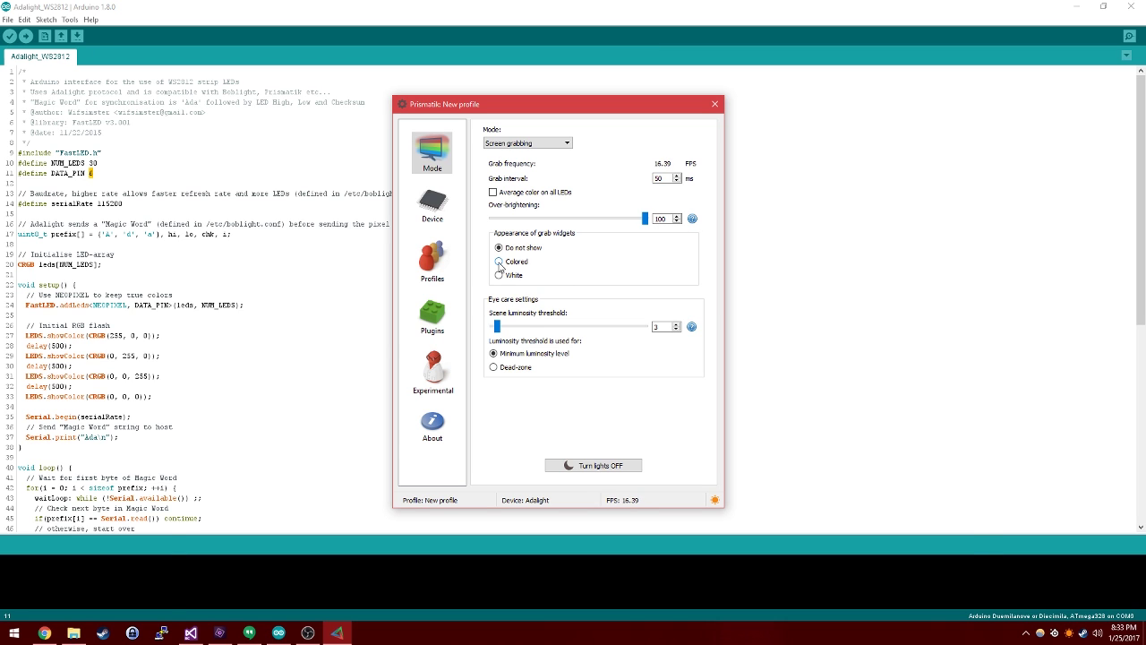
pyautogui.click(499, 263)
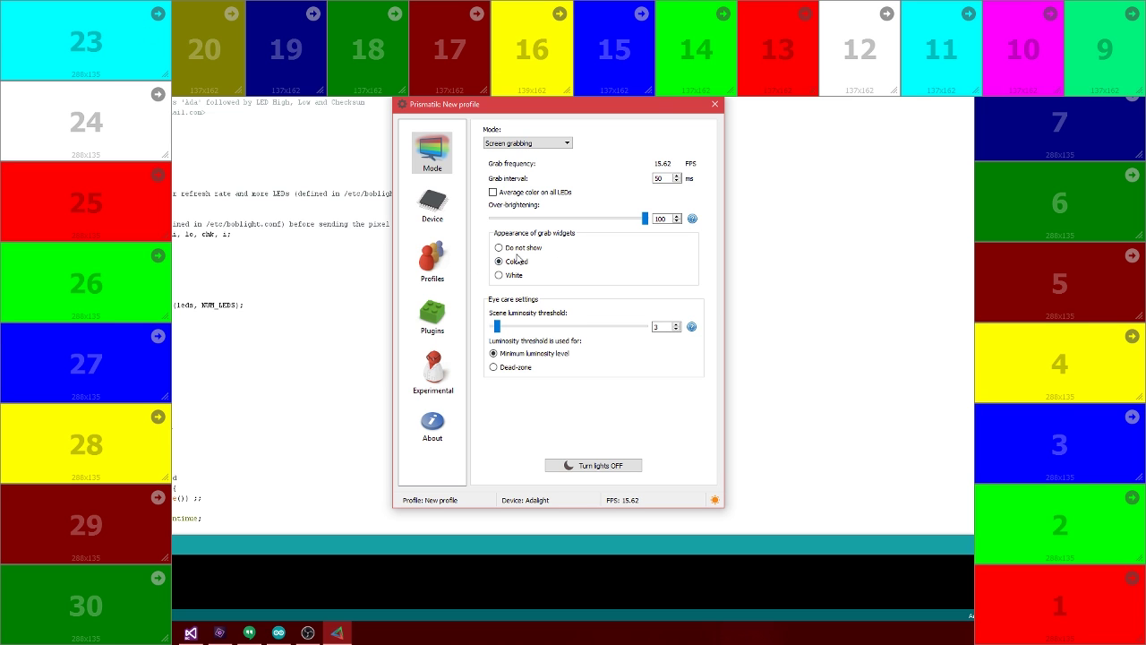
pyautogui.click(517, 252)
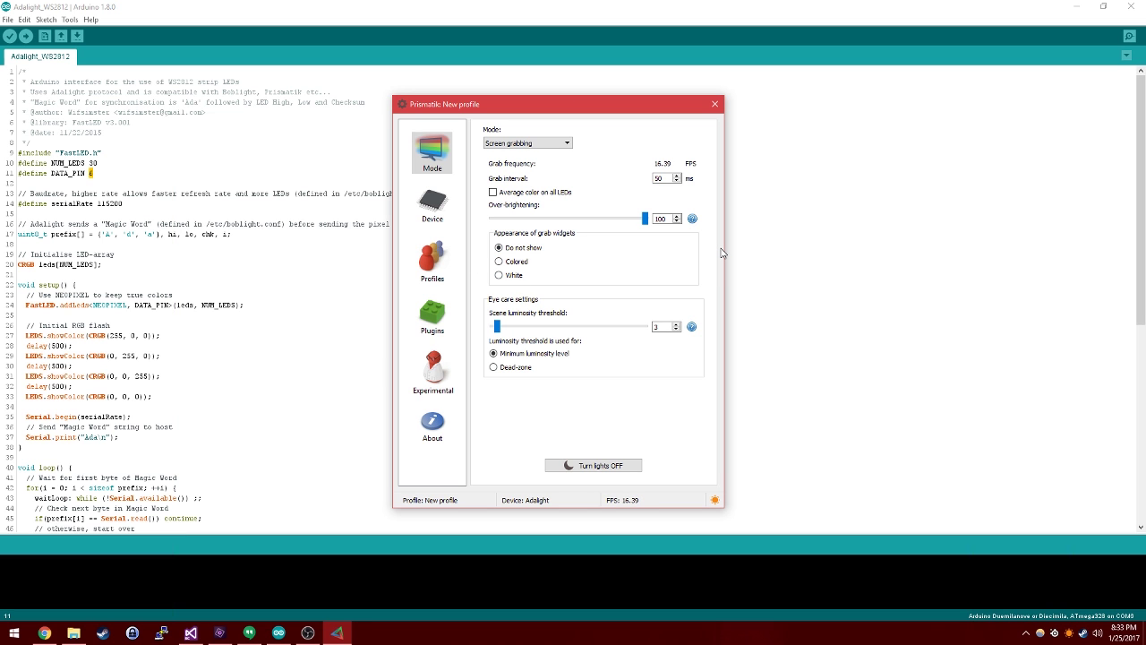
# Set over-brightening to about 52, then review the Device, Profile and Language settings unchanged
pyautogui.moveTo(645, 218)
pyautogui.mouseDown()
pyautogui.moveTo(571, 220)
pyautogui.moveTo(663, 224)
pyautogui.mouseUp()
pyautogui.click(433, 204)
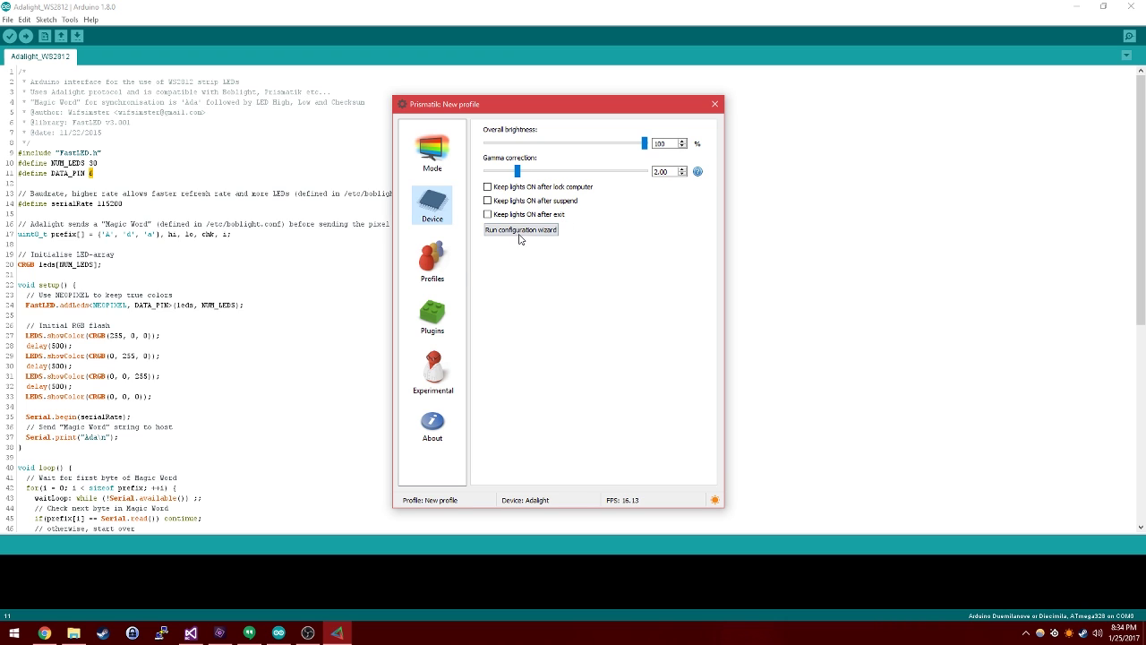
pyautogui.click(432, 260)
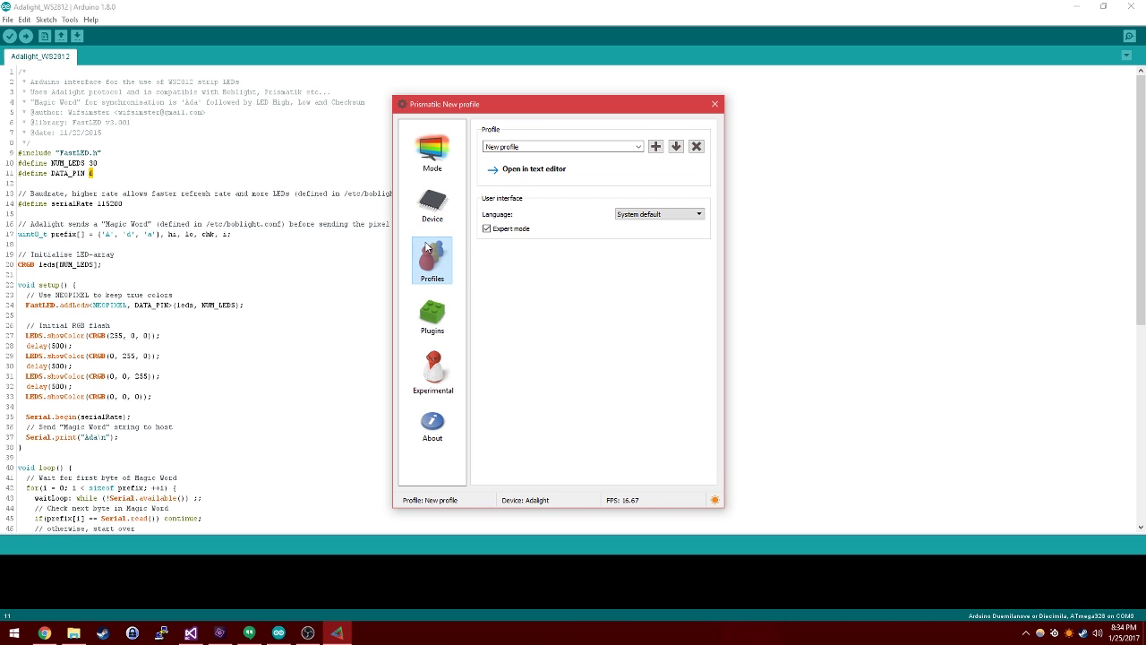
pyautogui.click(638, 147)
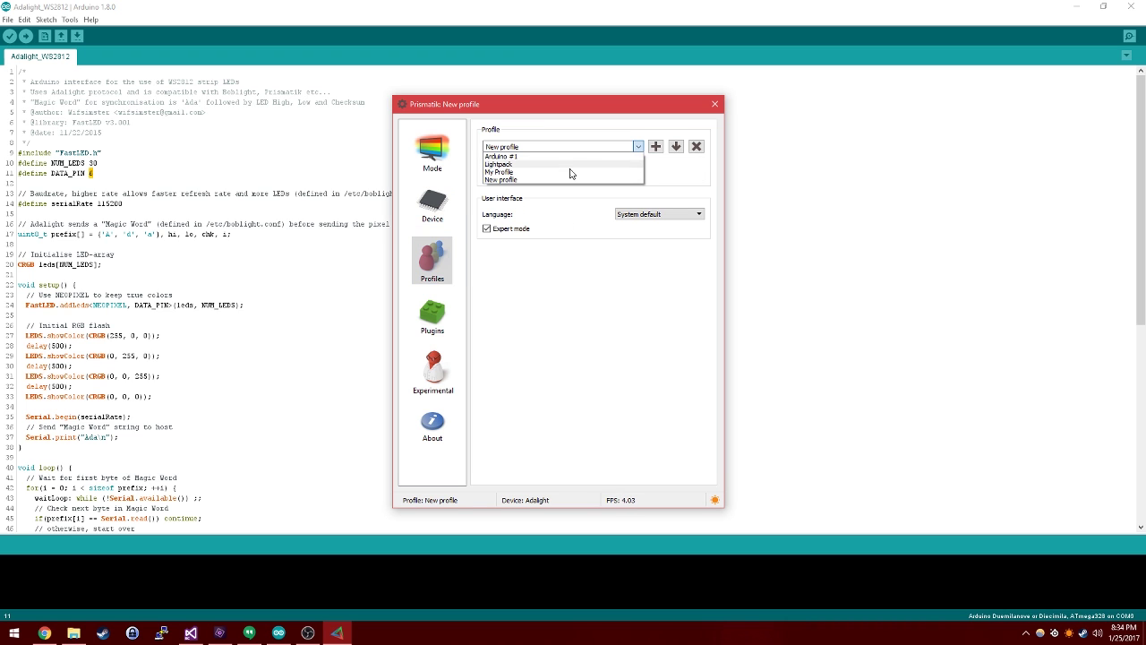
pyautogui.click(591, 251)
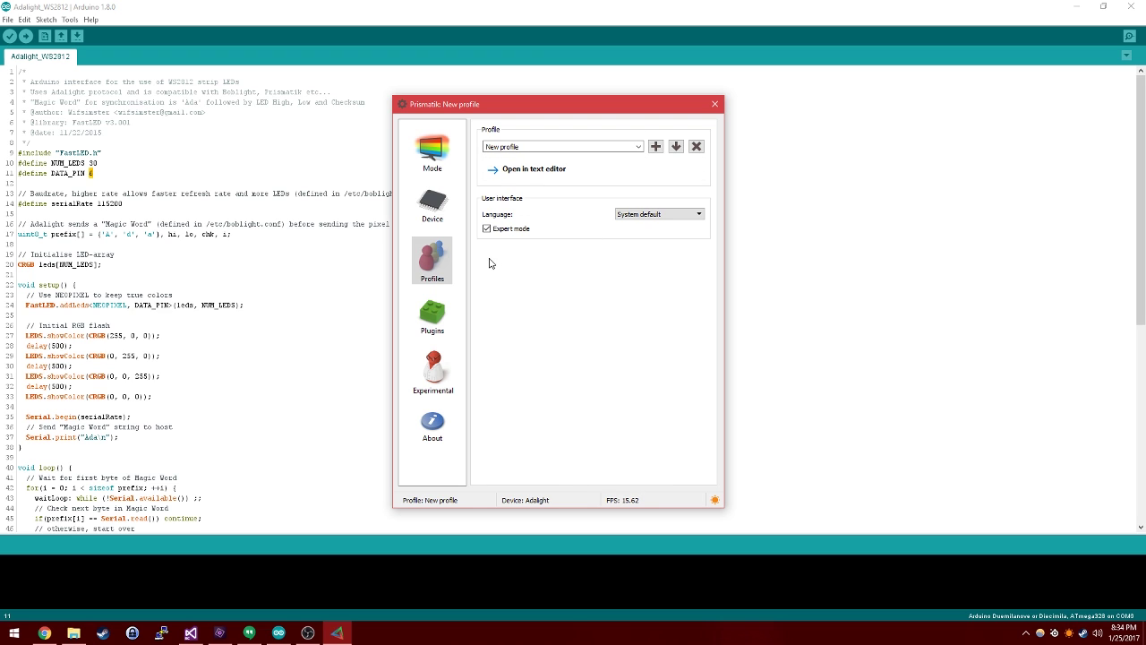
pyautogui.click(698, 214)
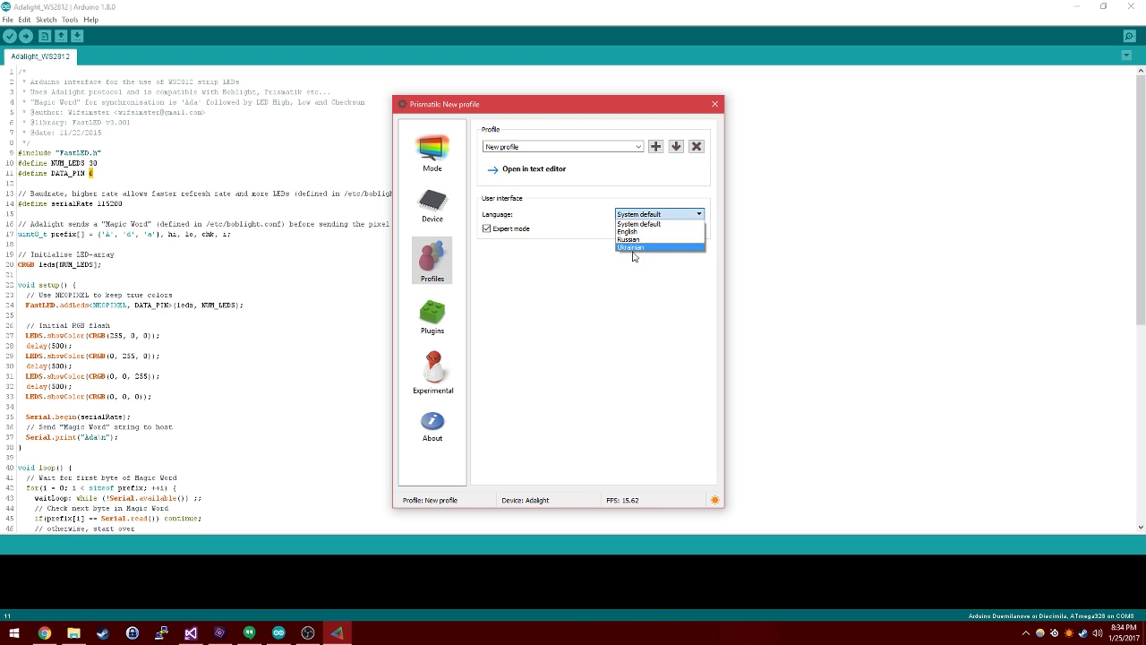
pyautogui.click(630, 290)
# Review the Plugins and Experimental pages, then close the Prismatik settings window
pyautogui.click(432, 315)
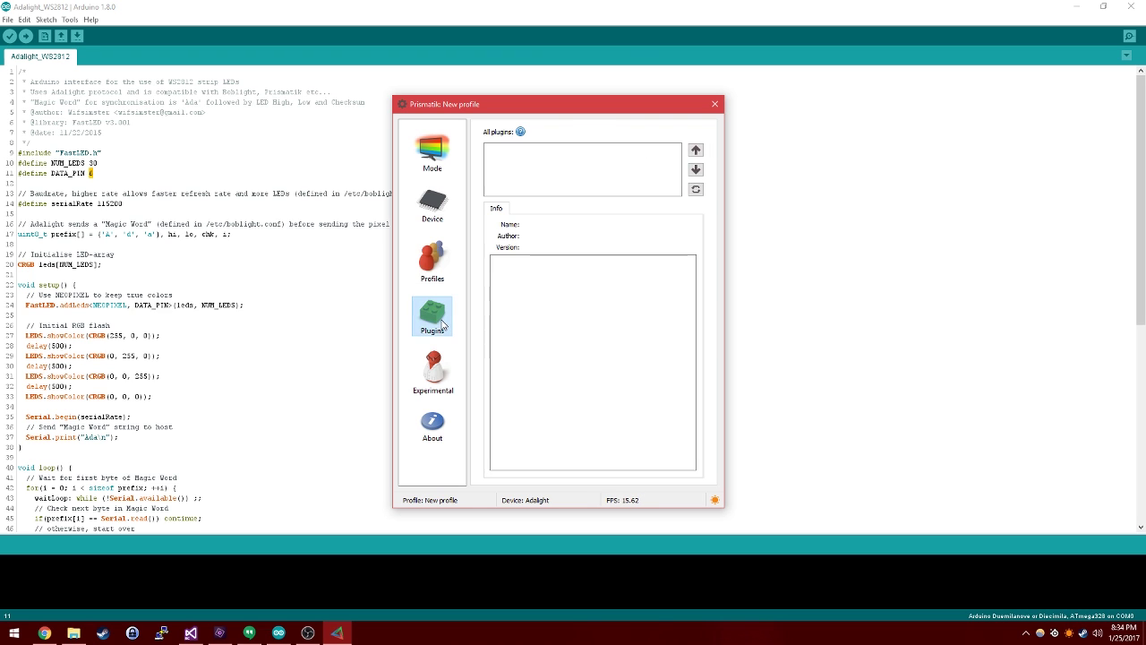
pyautogui.click(433, 372)
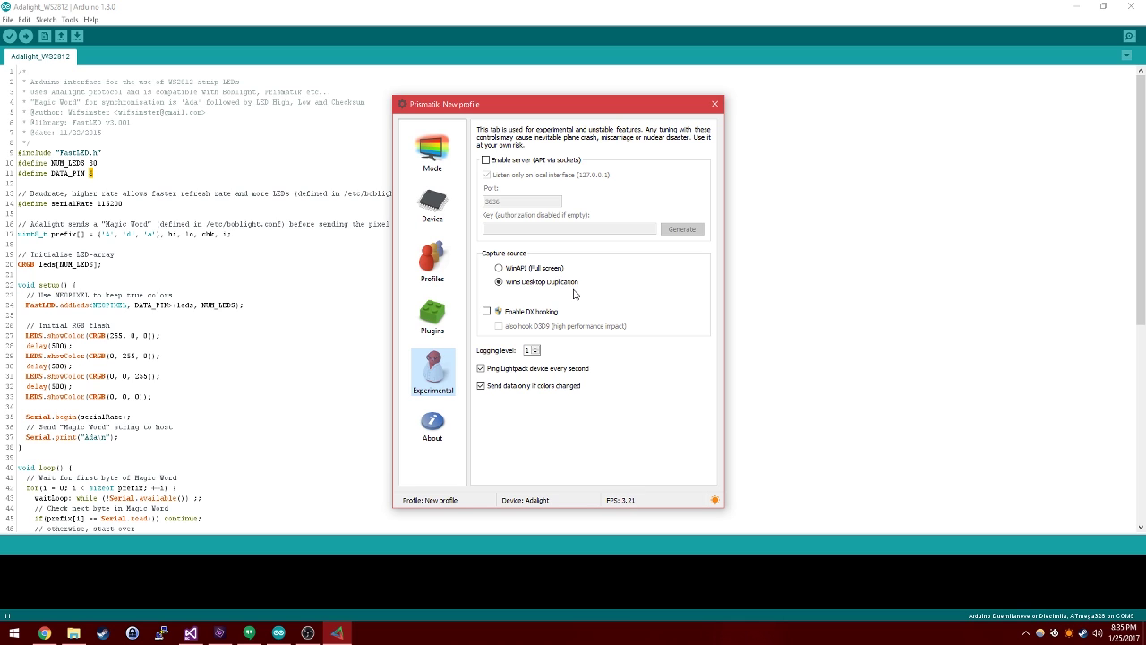
pyautogui.click(714, 102)
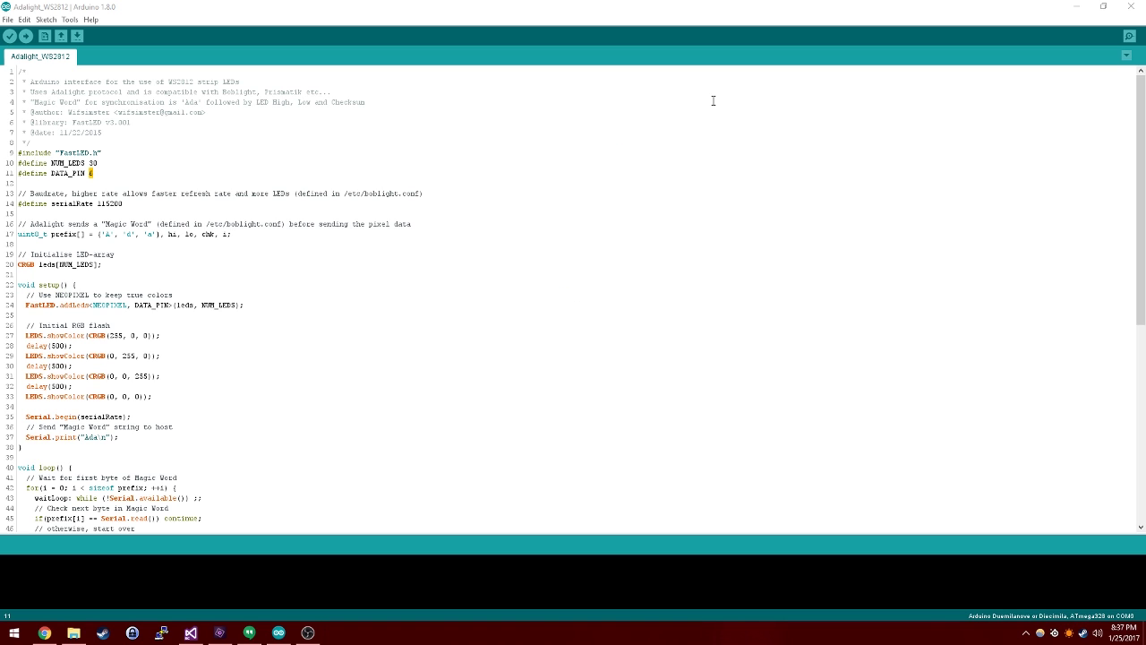